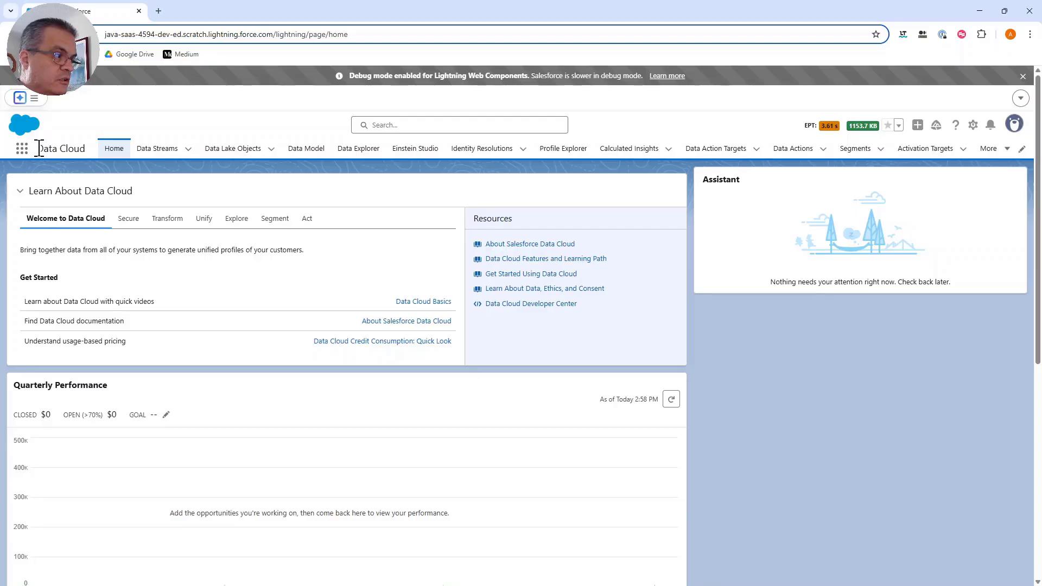
{"action": "left_click_drag", "start_coordinate": [38, 148], "coordinate": [89, 148]}
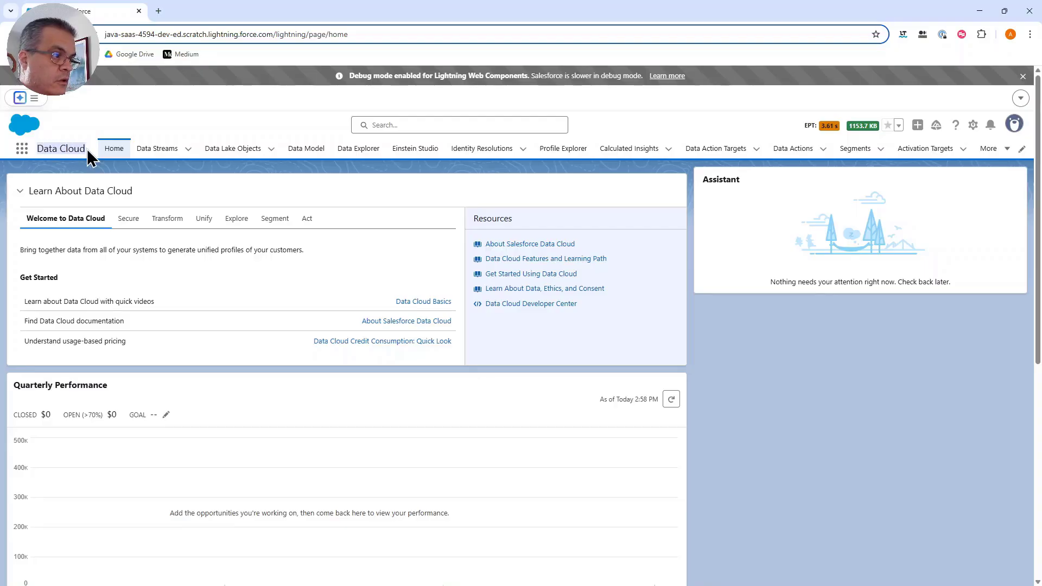
{"action": "left_click", "coordinate": [320, 152]}
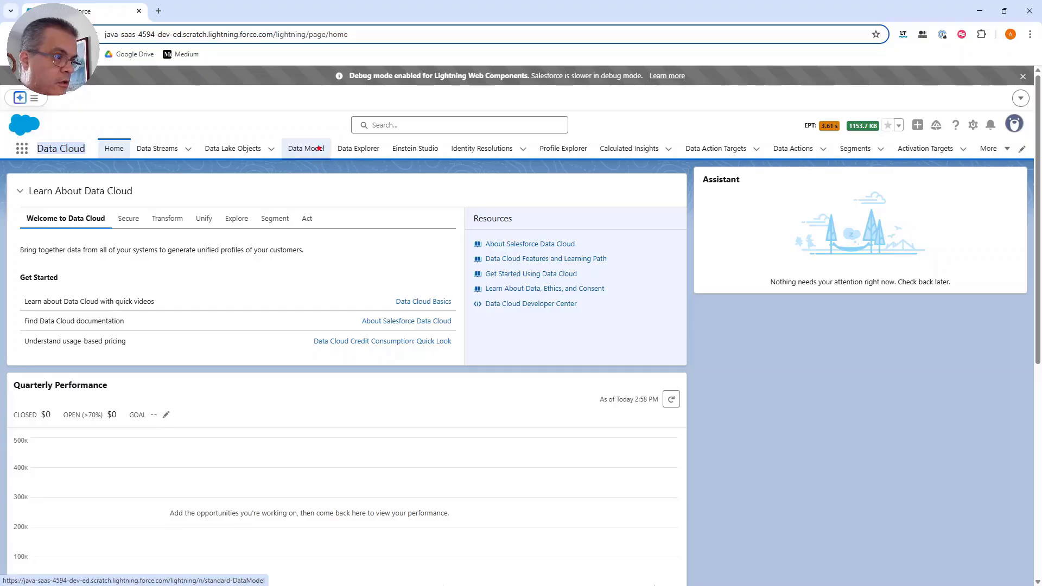
{"action": "mouse_move", "coordinate": [330, 136]}
{"action": "left_mouse_down"}
{"action": "mouse_move", "coordinate": [387, 168]}
{"action": "mouse_move", "coordinate": [387, 155]}
{"action": "left_mouse_up"}
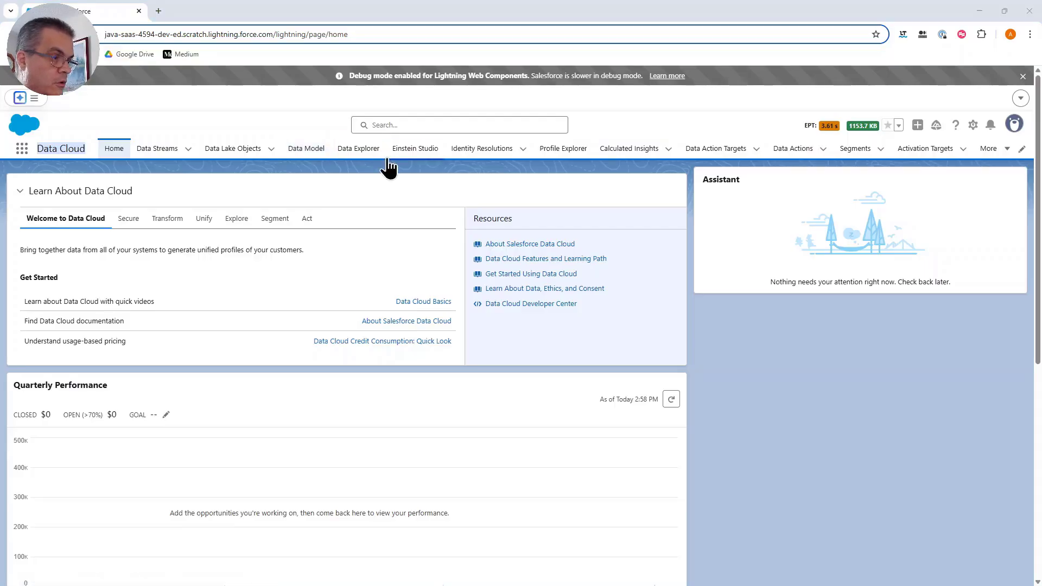
- Open Data Explorer and load the Contact_Home data lake object from the default data space
{"action": "left_click", "coordinate": [367, 158]}
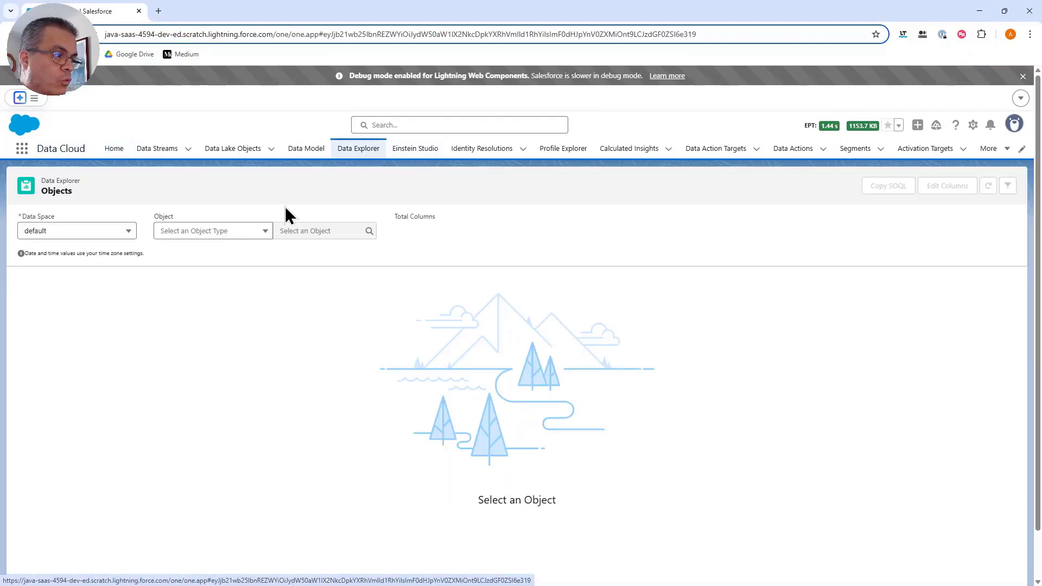
{"action": "left_click", "coordinate": [182, 235]}
{"action": "left_click", "coordinate": [79, 235]}
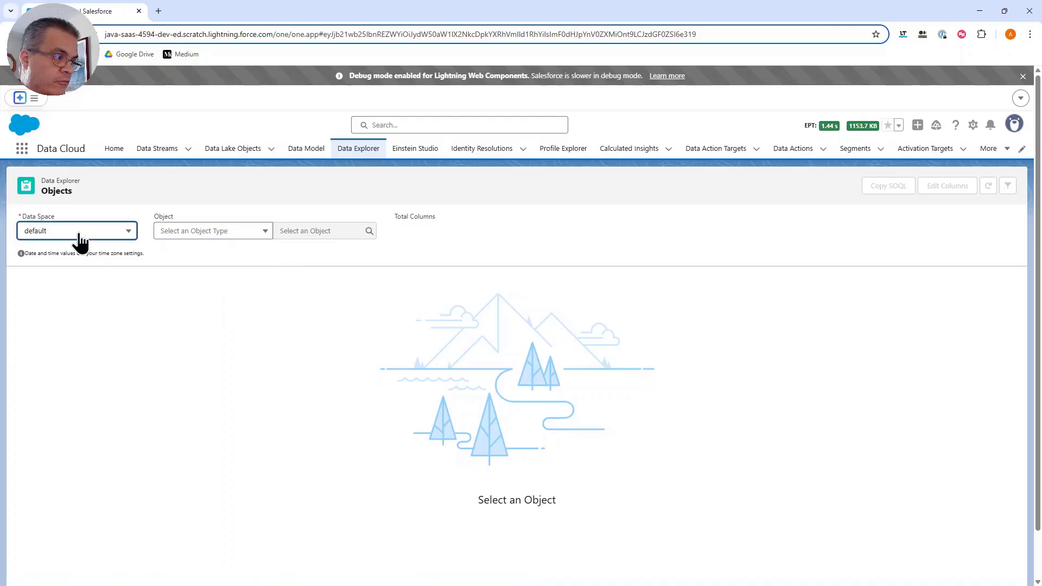
{"action": "left_click", "coordinate": [193, 235]}
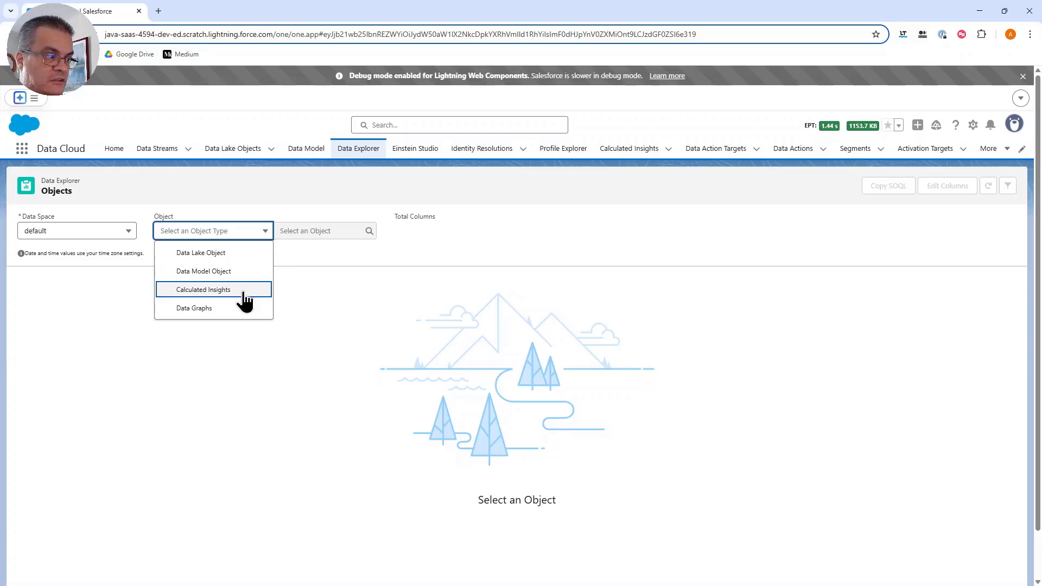
{"action": "left_click", "coordinate": [243, 254]}
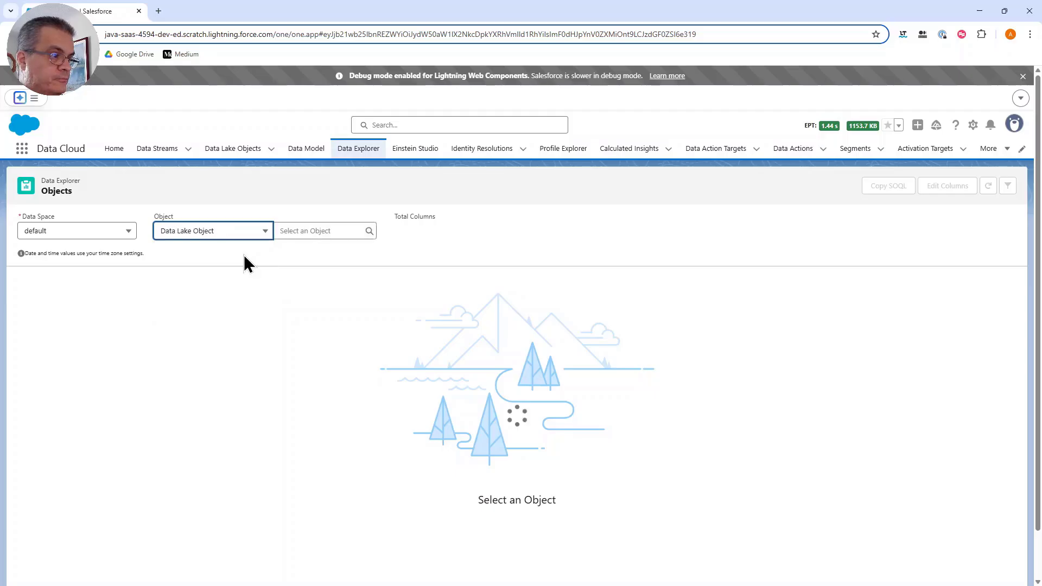
{"action": "left_click", "coordinate": [325, 232]}
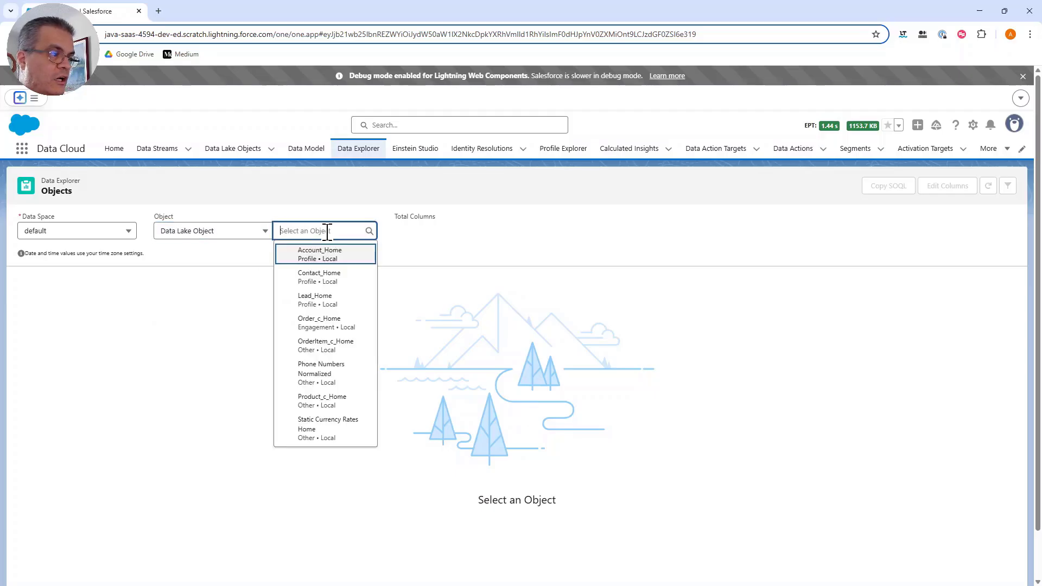
{"action": "left_click", "coordinate": [328, 274]}
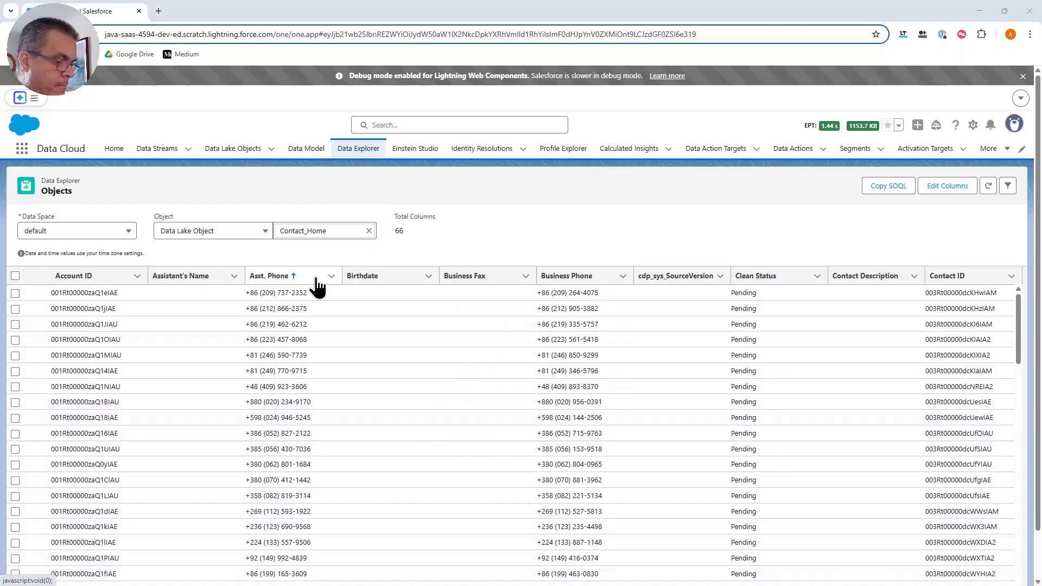
{"action": "left_click_drag", "start_coordinate": [5, 326], "coordinate": [1019, 355]}
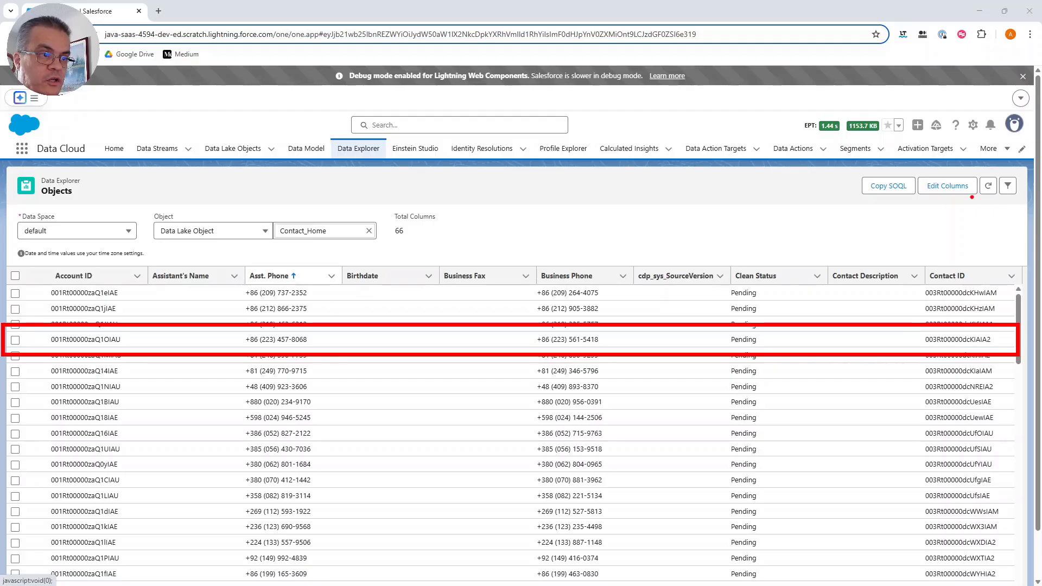
{"action": "left_click_drag", "start_coordinate": [946, 199], "coordinate": [870, 266]}
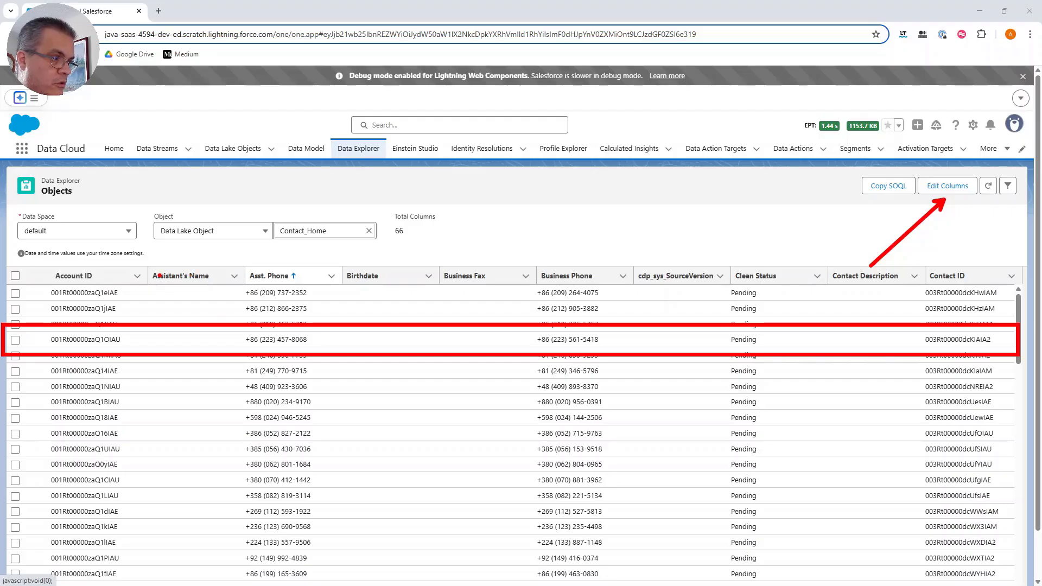
{"action": "left_click_drag", "start_coordinate": [150, 277], "coordinate": [223, 276]}
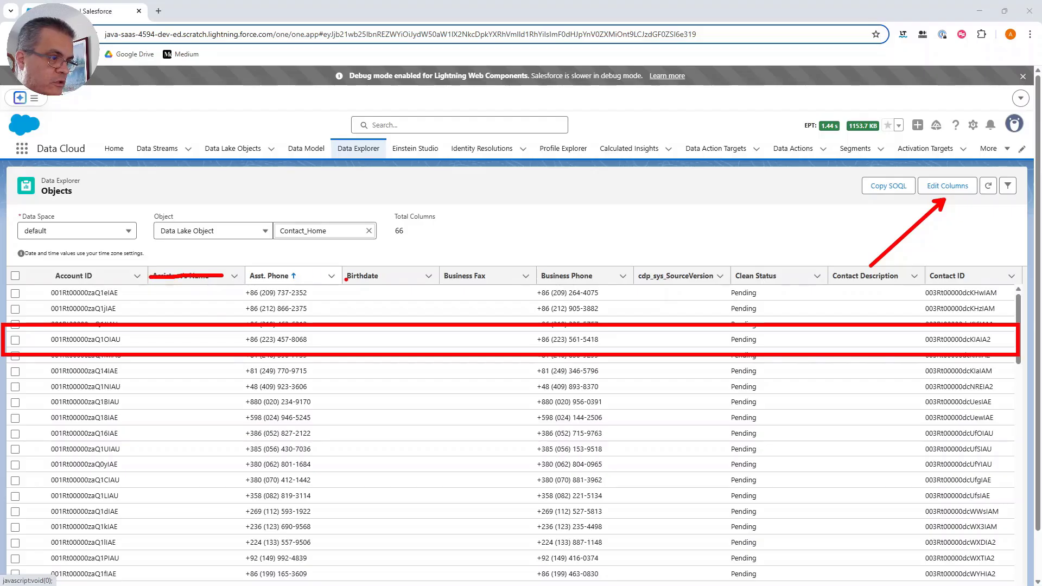
{"action": "left_click_drag", "start_coordinate": [346, 279], "coordinate": [522, 281]}
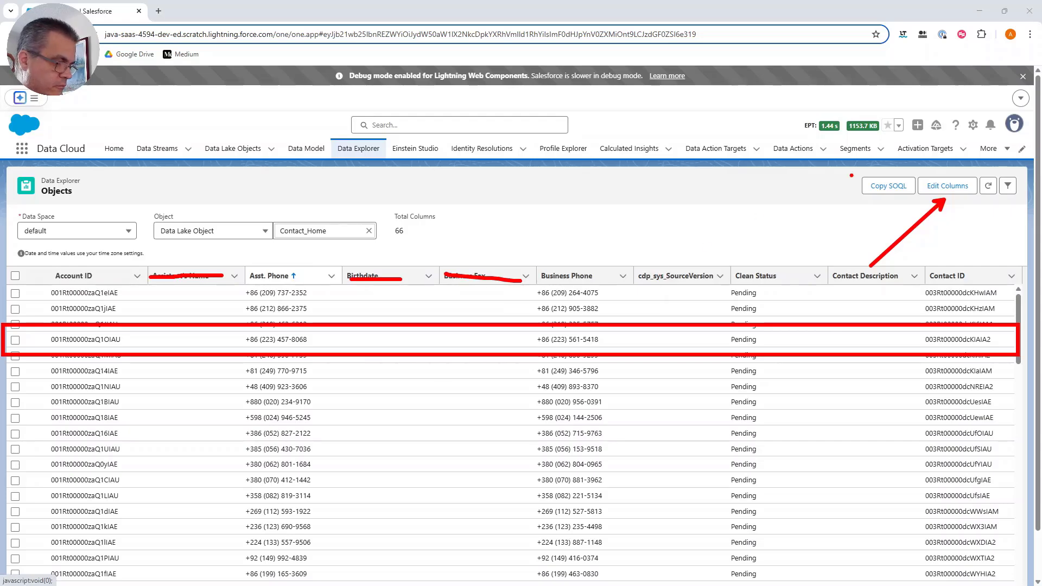
{"action": "key", "text": "Escape"}
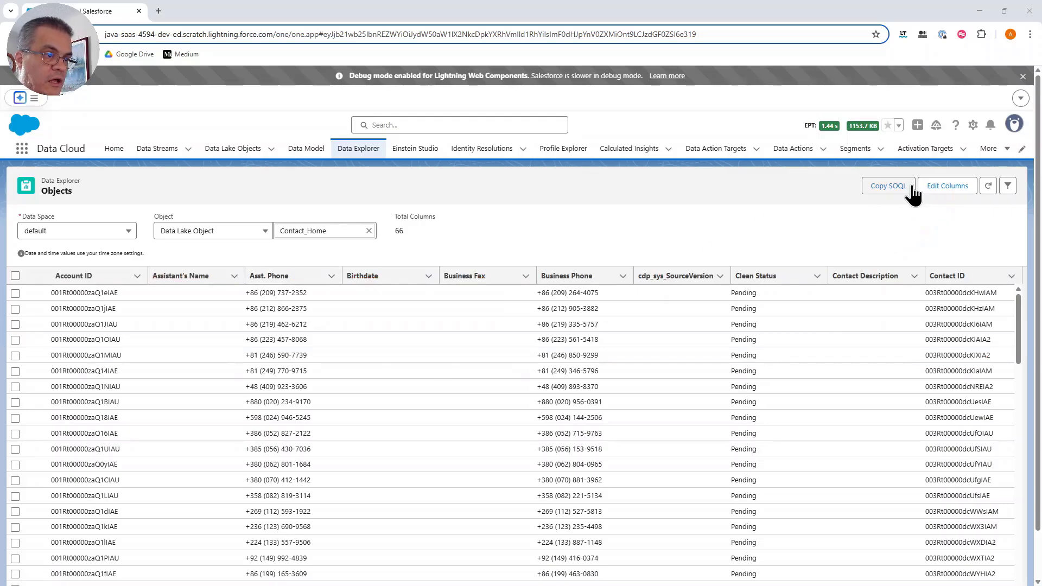
- Edit the Contact_Home columns, removing Assistant's Name, Birthdate and Business Fax from the selected columns
{"action": "left_click", "coordinate": [944, 191]}
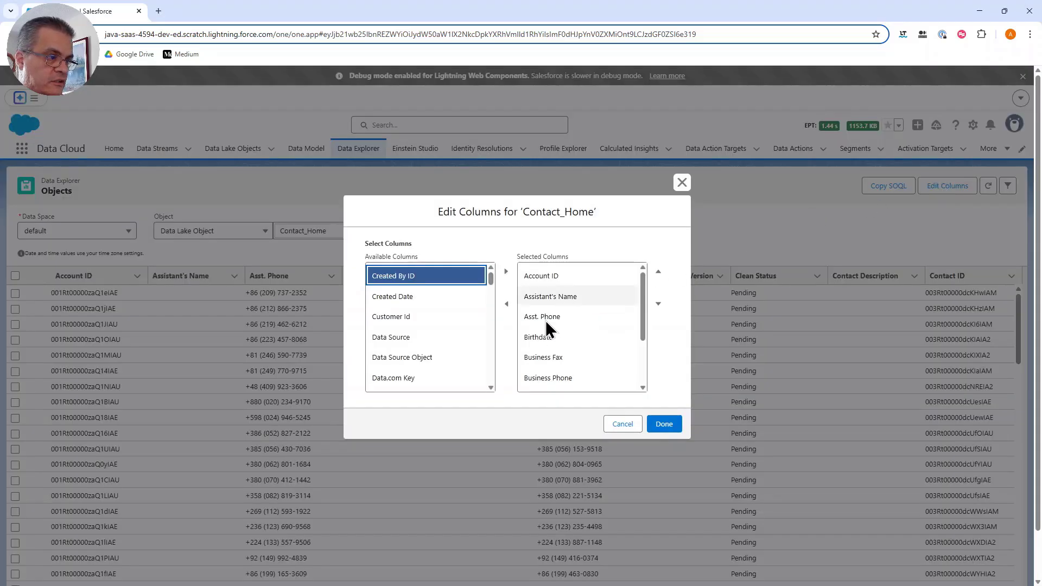
{"action": "left_click", "coordinate": [538, 298]}
{"action": "left_click", "coordinate": [507, 305]}
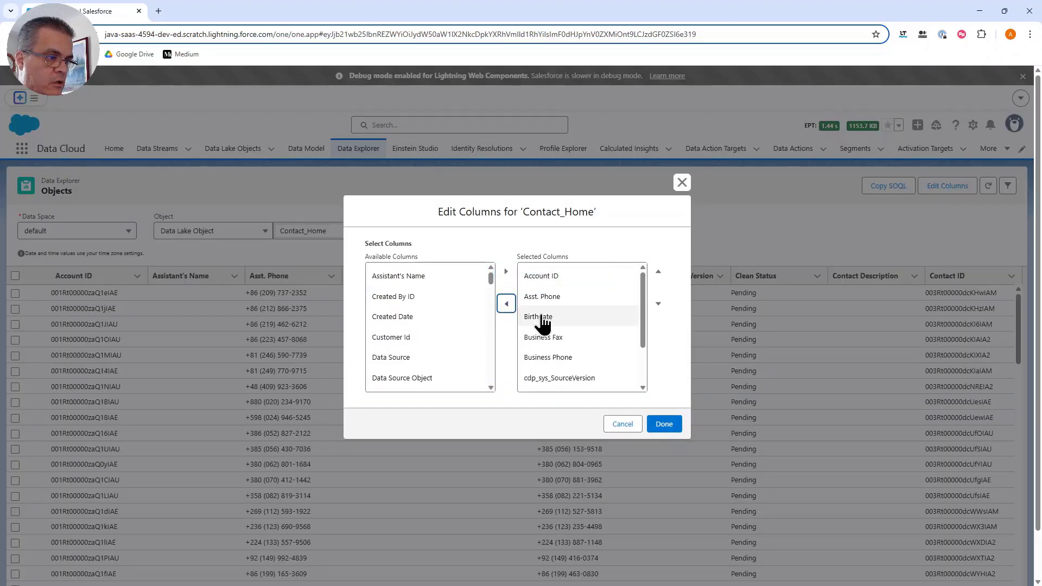
{"action": "left_click", "coordinate": [542, 317]}
{"action": "left_click", "coordinate": [507, 307]}
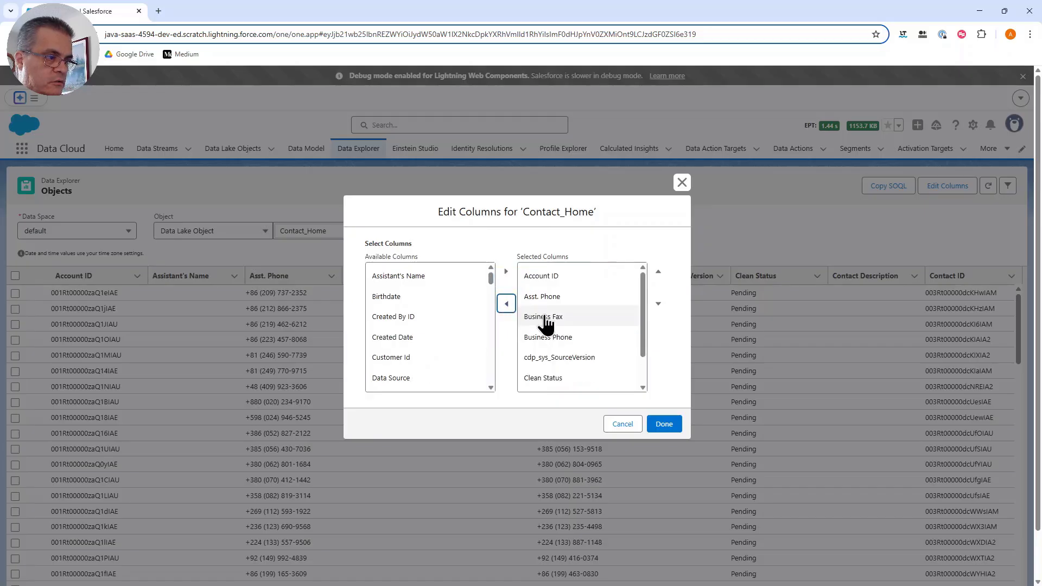
{"action": "left_click", "coordinate": [543, 316]}
{"action": "left_click", "coordinate": [507, 306]}
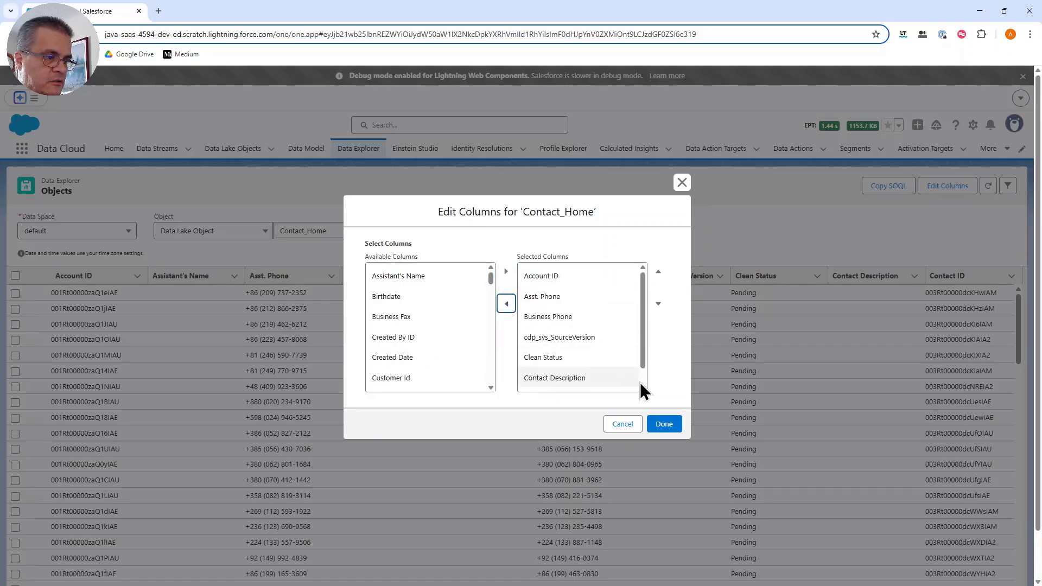
{"action": "left_click_drag", "start_coordinate": [640, 350], "coordinate": [646, 382]}
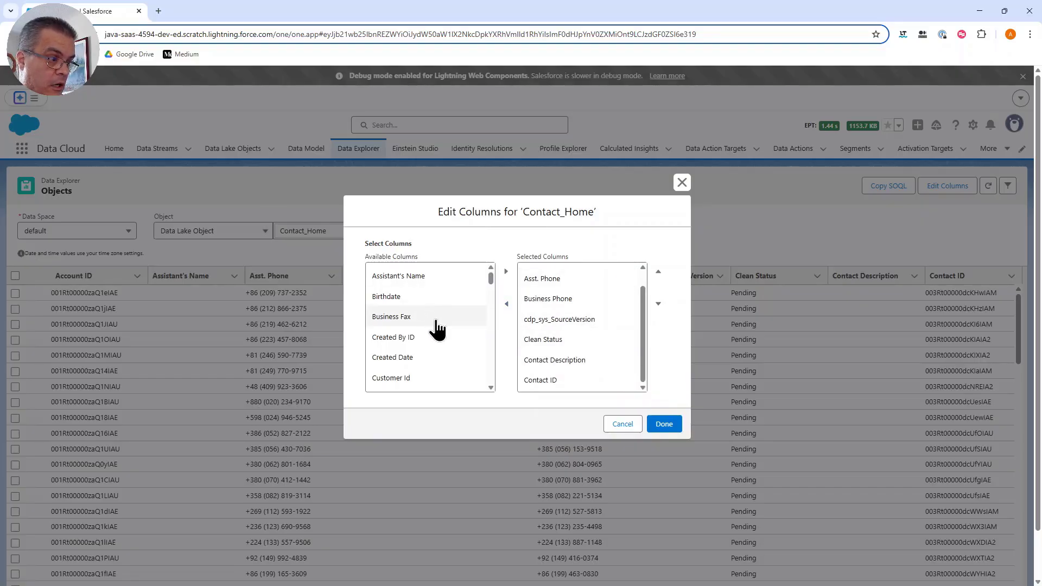
- Add Created By ID, Created Date and Customer Id to the selected columns
{"action": "left_click", "coordinate": [448, 341]}
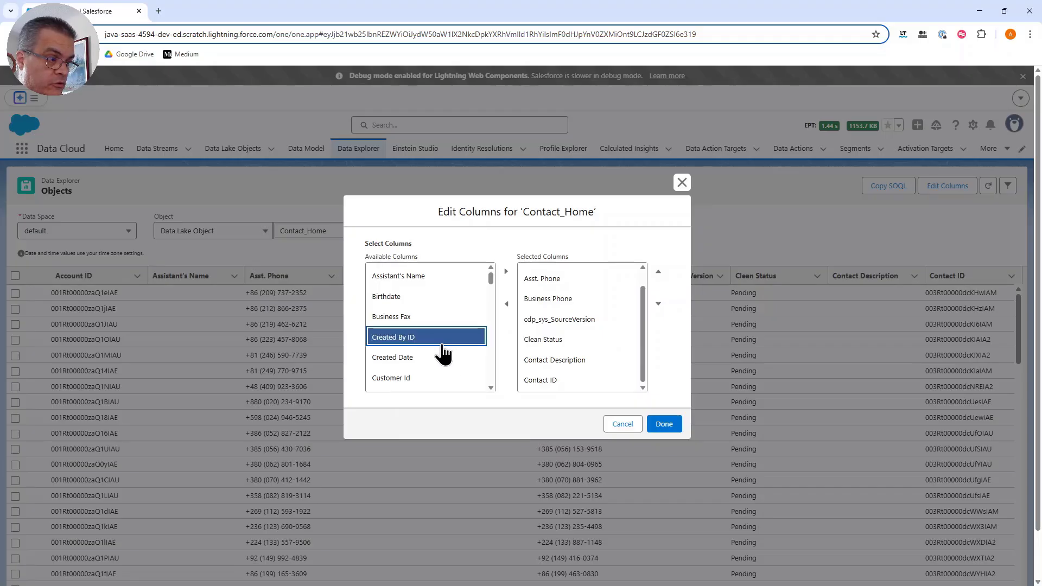
{"action": "left_click", "coordinate": [455, 358], "text": "shift"}
{"action": "left_click", "coordinate": [454, 381], "text": "shift"}
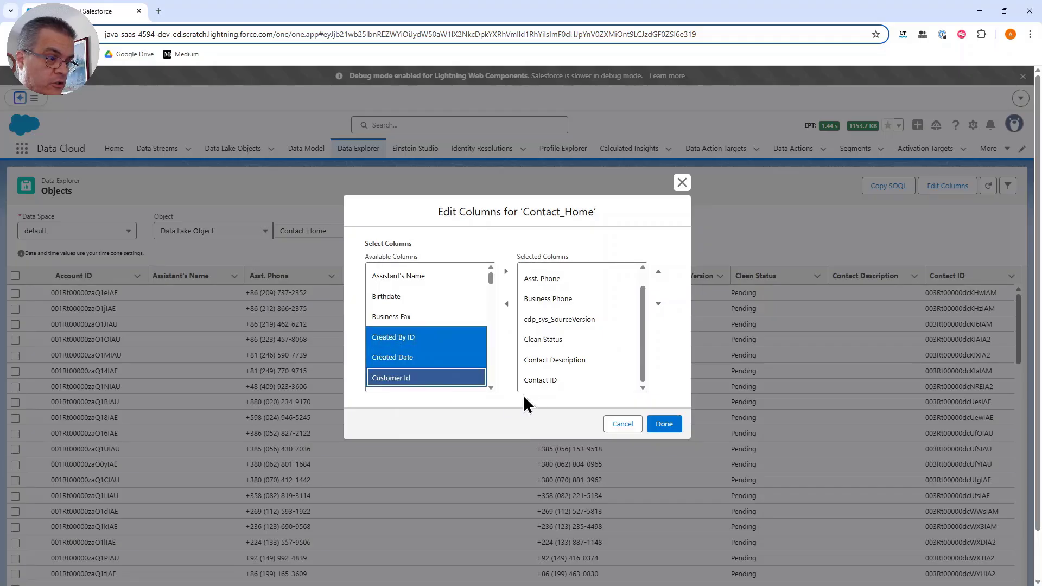
{"action": "left_click", "coordinate": [505, 271]}
{"action": "left_click_drag", "start_coordinate": [645, 301], "coordinate": [643, 366]}
- Try to add Data.com Key to the selected columns as well
{"action": "left_click", "coordinate": [435, 378]}
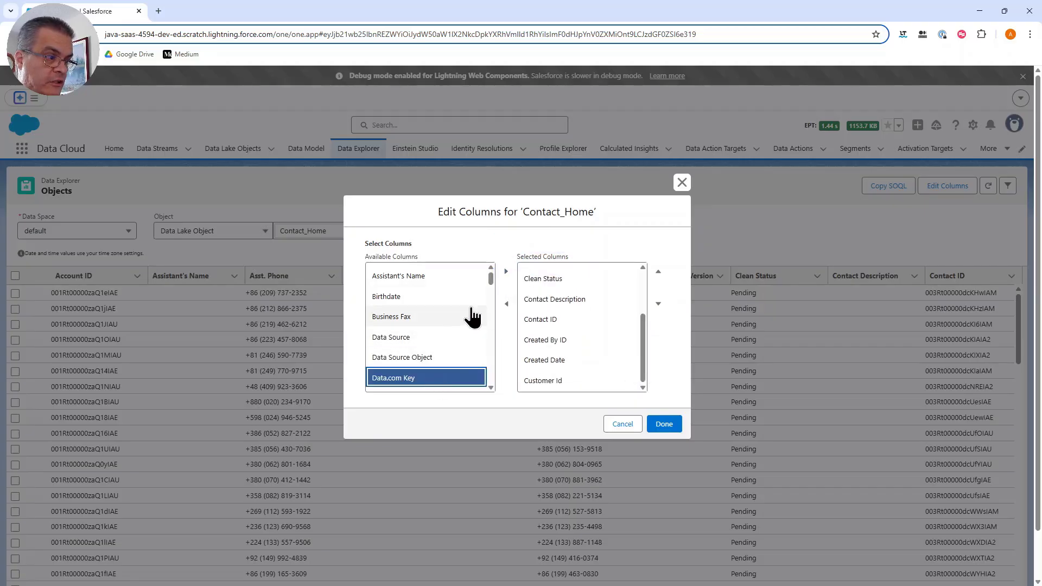
{"action": "left_click", "coordinate": [506, 271]}
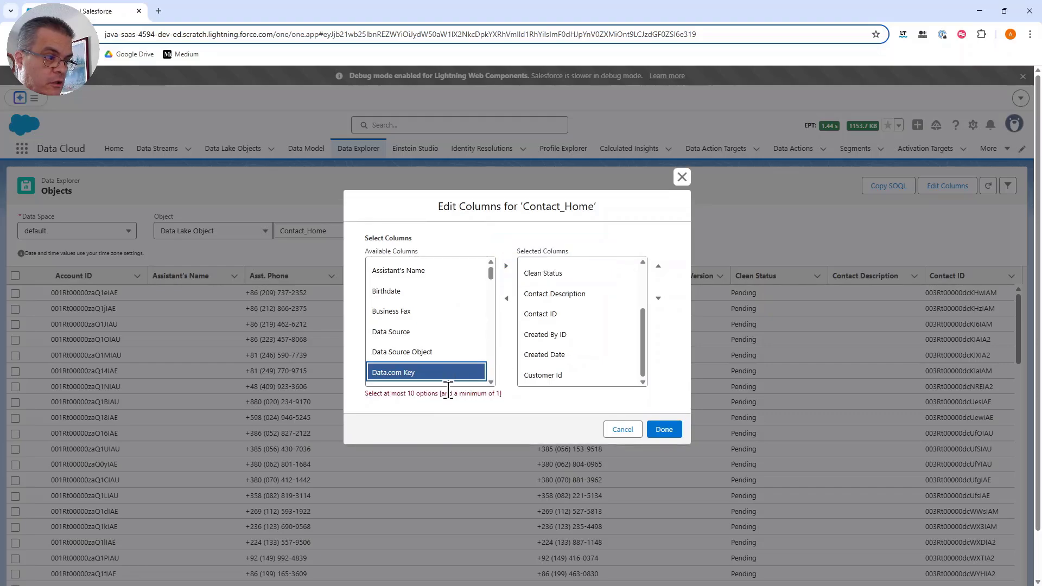
{"action": "left_click_drag", "start_coordinate": [403, 393], "coordinate": [485, 383]}
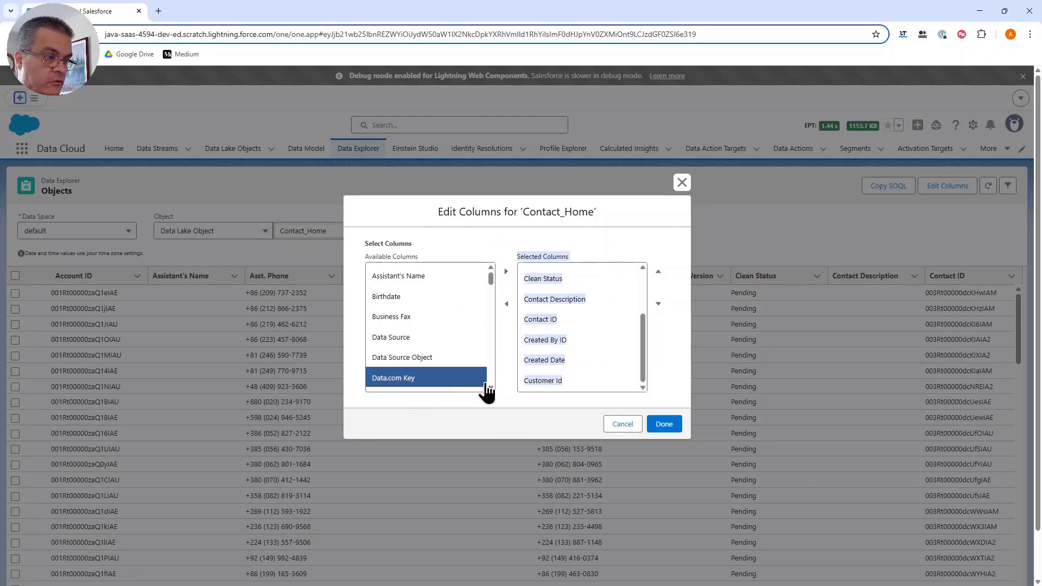
{"action": "left_click", "coordinate": [471, 402]}
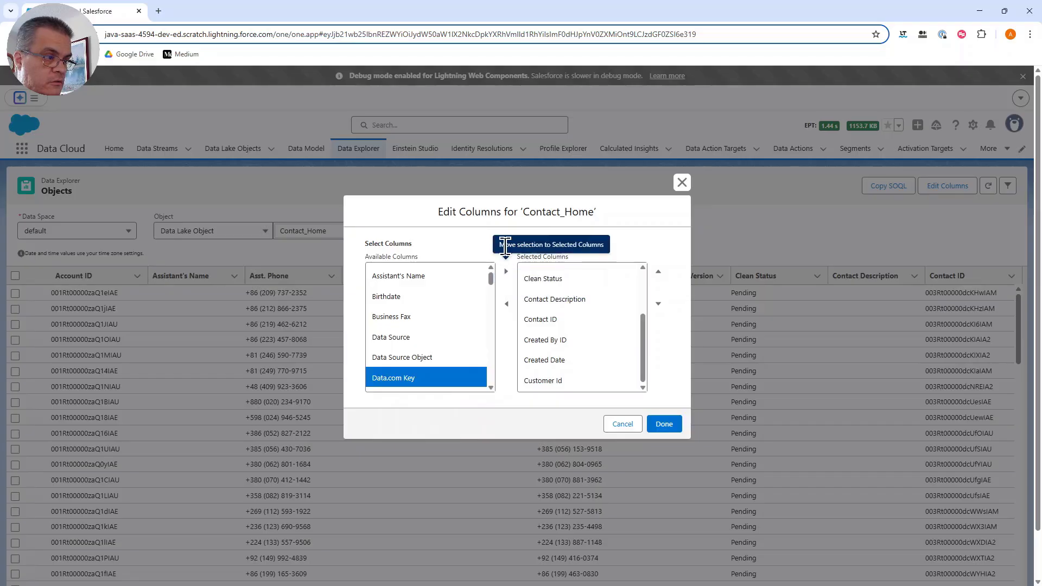
{"action": "left_click", "coordinate": [506, 273]}
{"action": "key", "text": "ctrl+2"}
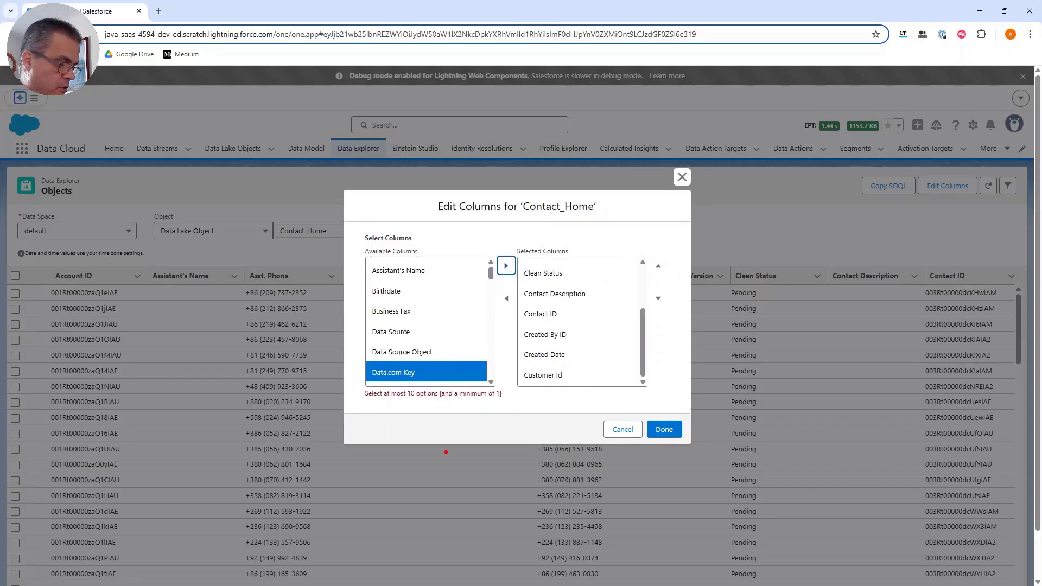
{"action": "left_click_drag", "start_coordinate": [444, 403], "coordinate": [463, 468]}
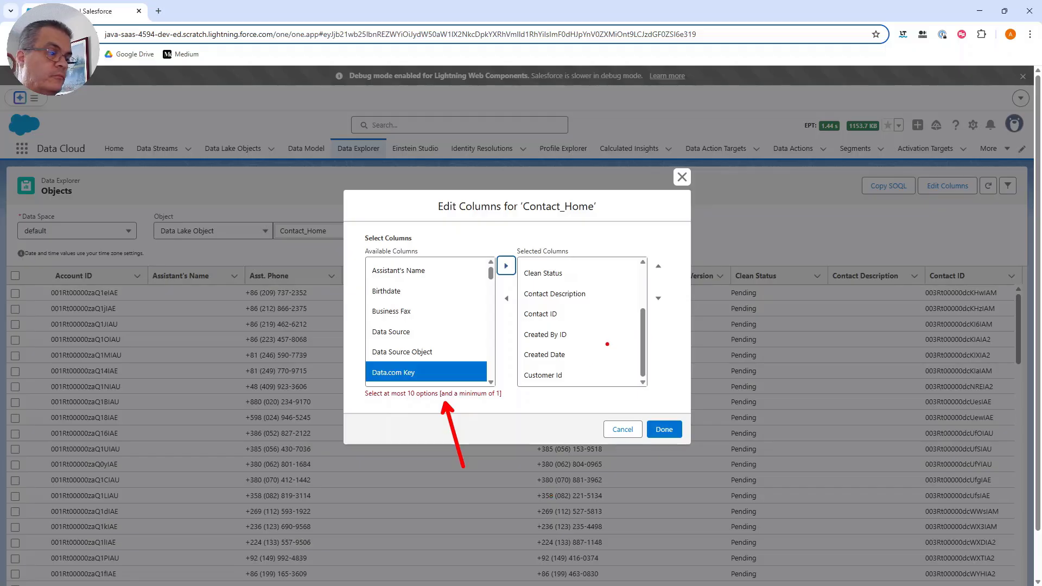
{"action": "key", "text": "Escape"}
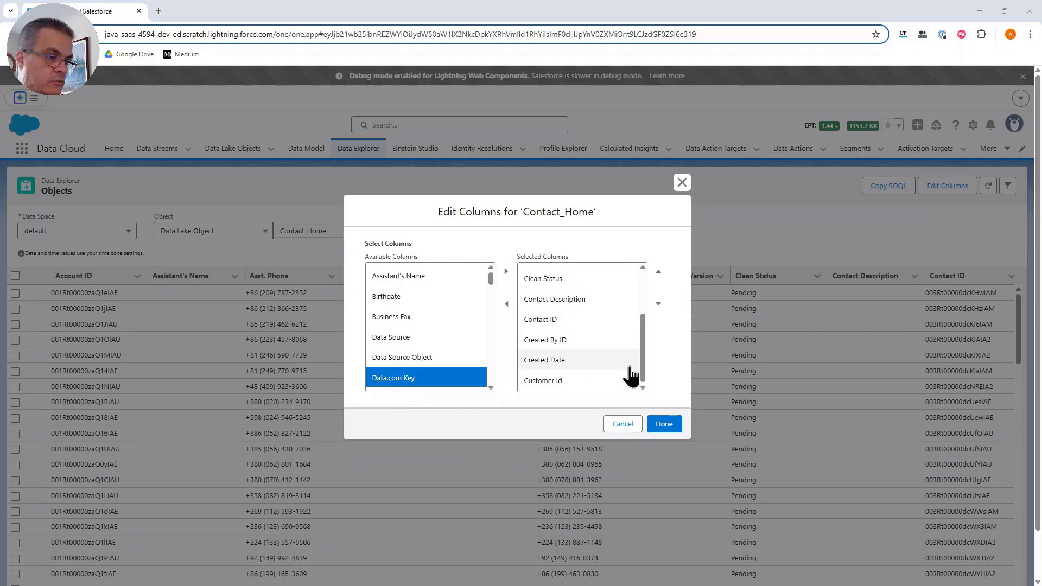
- Apply the edited column selection to the Contact_Home records table
{"action": "left_click", "coordinate": [665, 424]}
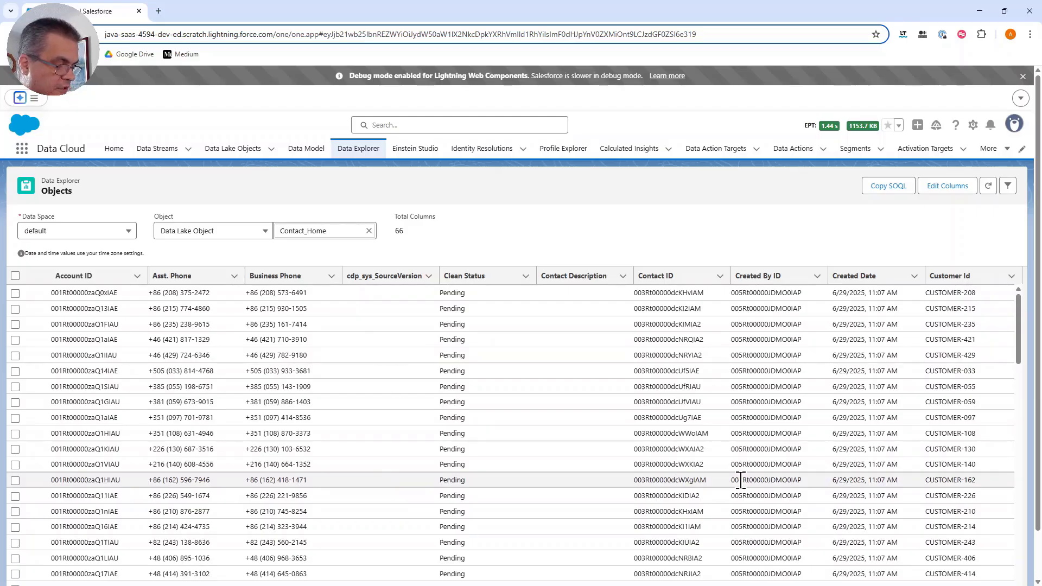
{"action": "key", "text": "ctrl+2"}
{"action": "mouse_move", "coordinate": [509, 285]}
{"action": "left_mouse_down"}
{"action": "mouse_move", "coordinate": [557, 399]}
{"action": "mouse_move", "coordinate": [560, 583]}
{"action": "left_mouse_up"}
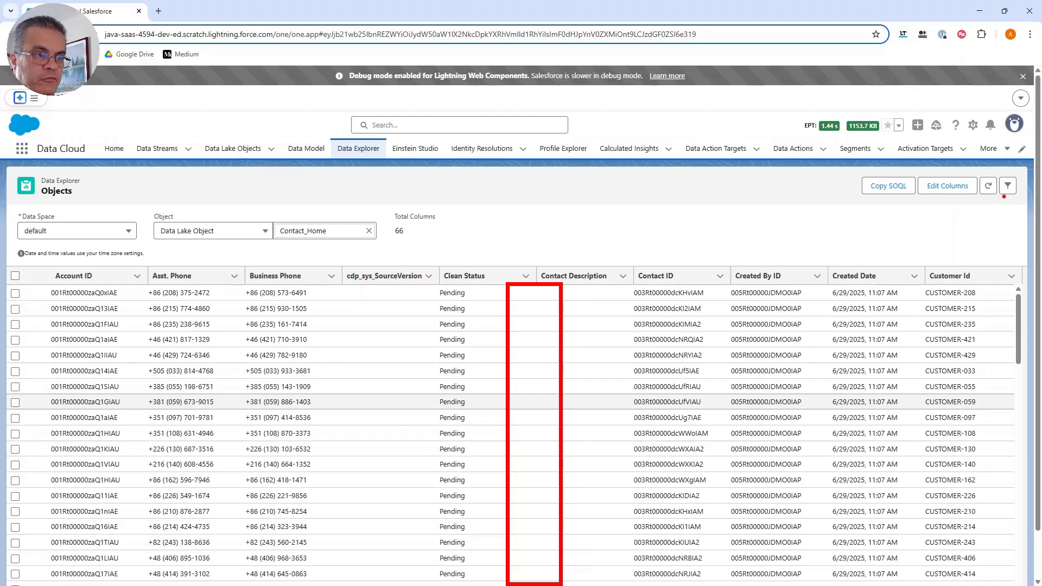
{"action": "left_click_drag", "start_coordinate": [1006, 197], "coordinate": [965, 285]}
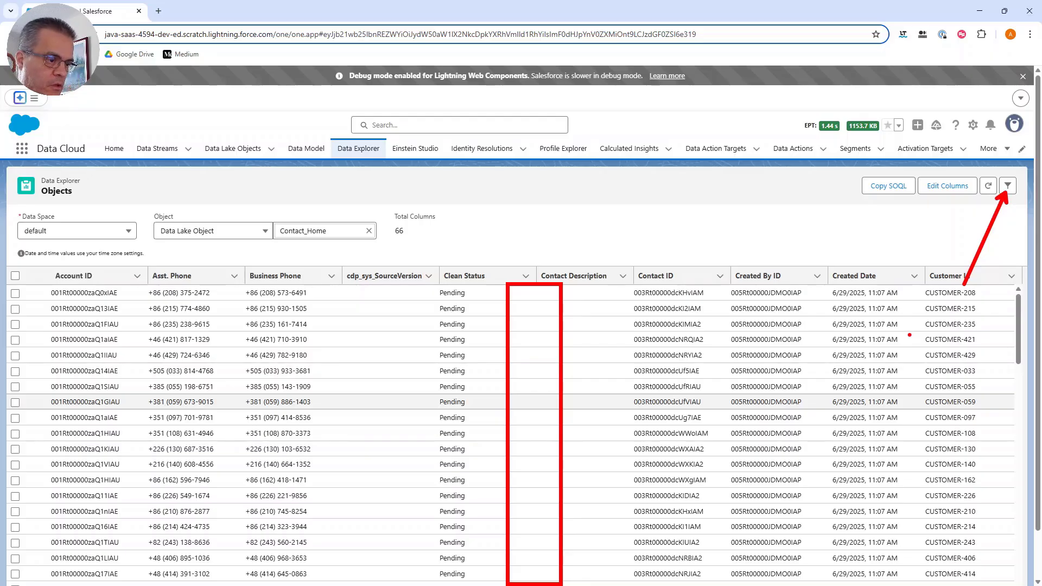
{"action": "key", "text": "Escape"}
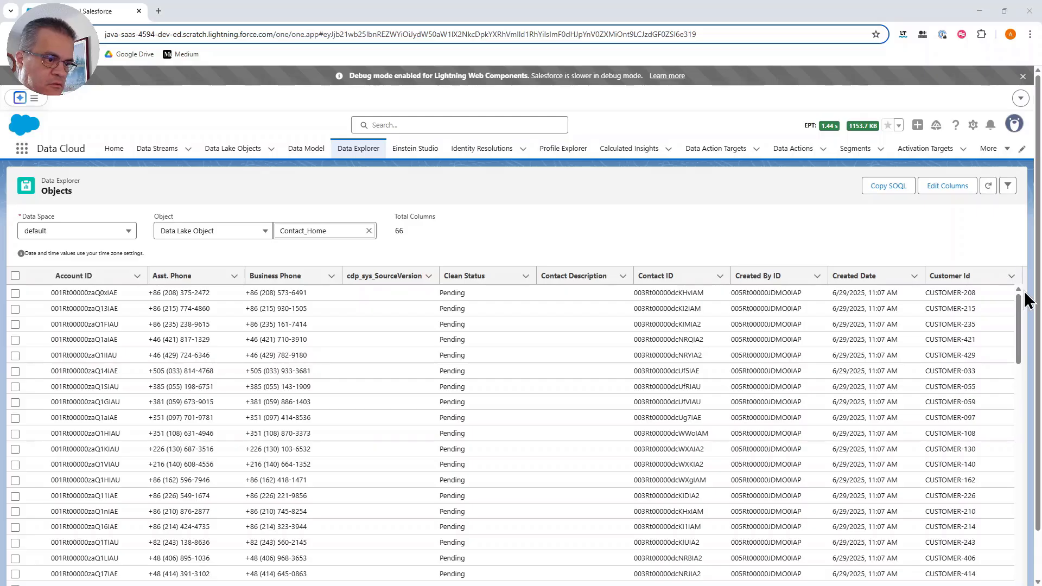
- Add a filter to the Contact_Home records on the Clean Status field with the not equals operator
{"action": "scroll", "coordinate": [1018, 312], "scroll_direction": "down", "scroll_amount": 1}
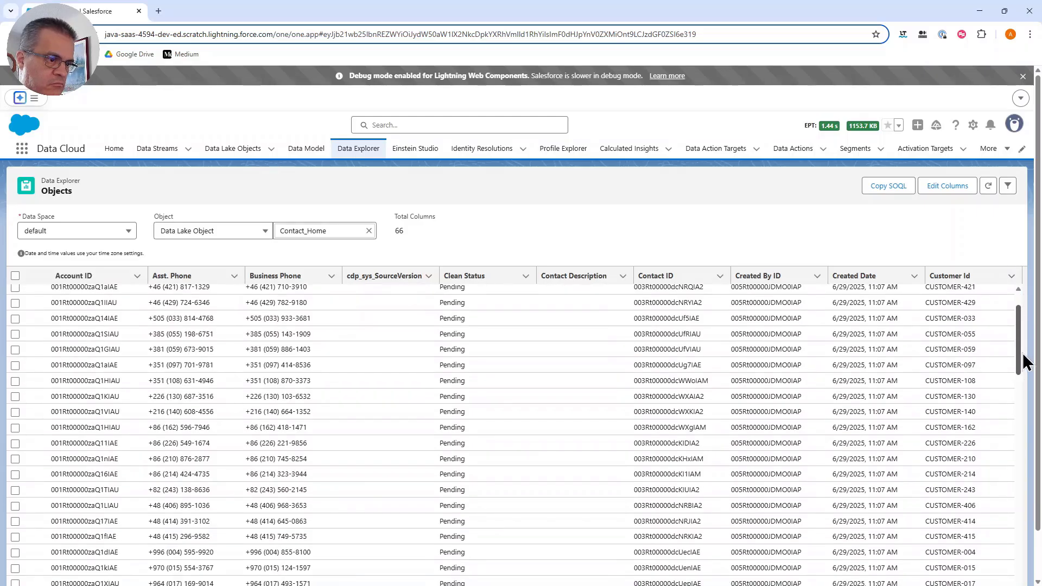
{"action": "scroll", "coordinate": [1023, 354], "scroll_direction": "down", "scroll_amount": 4}
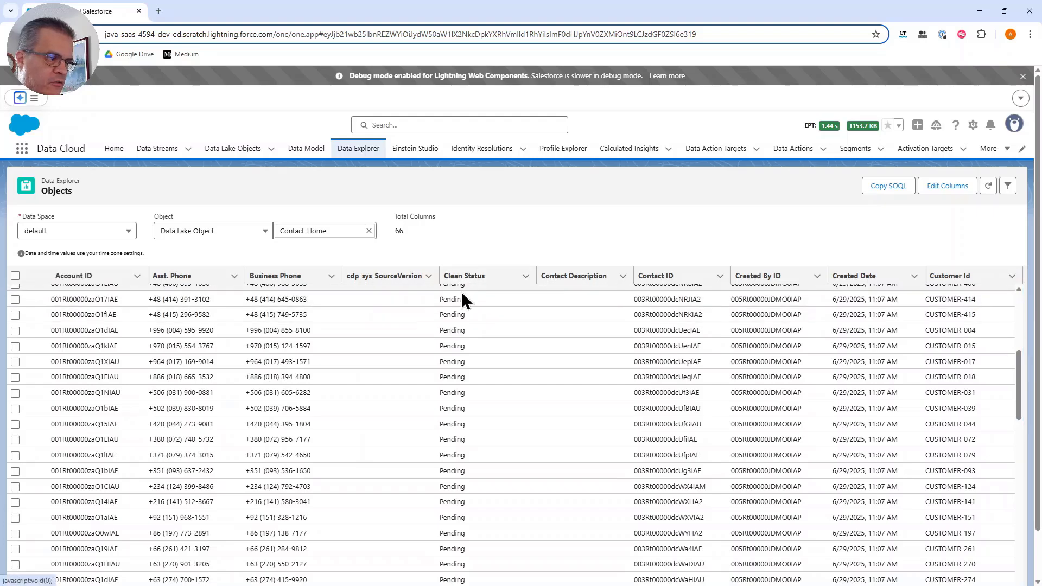
{"action": "left_click", "coordinate": [1007, 186]}
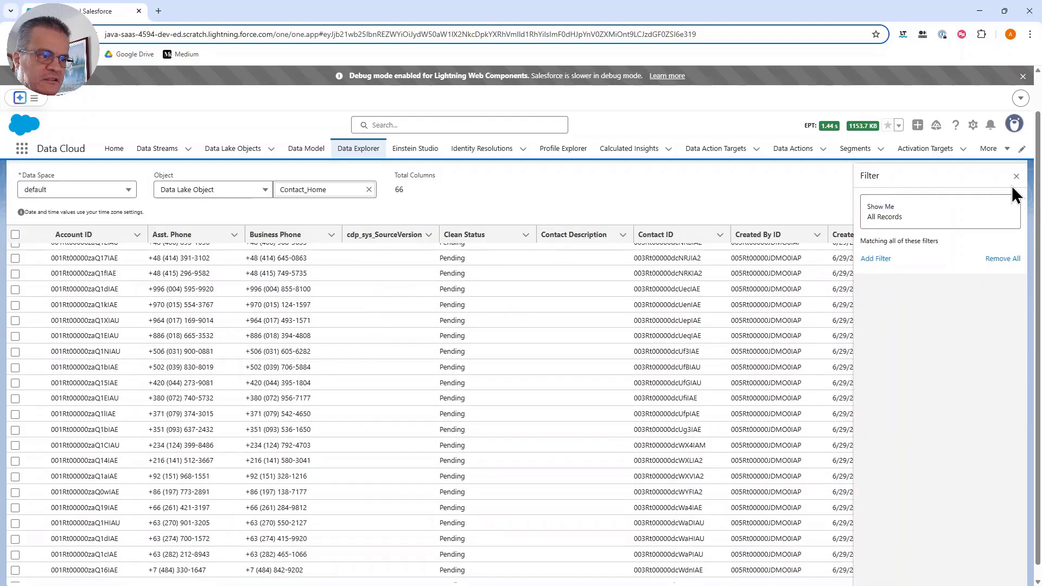
{"action": "left_click", "coordinate": [879, 258]}
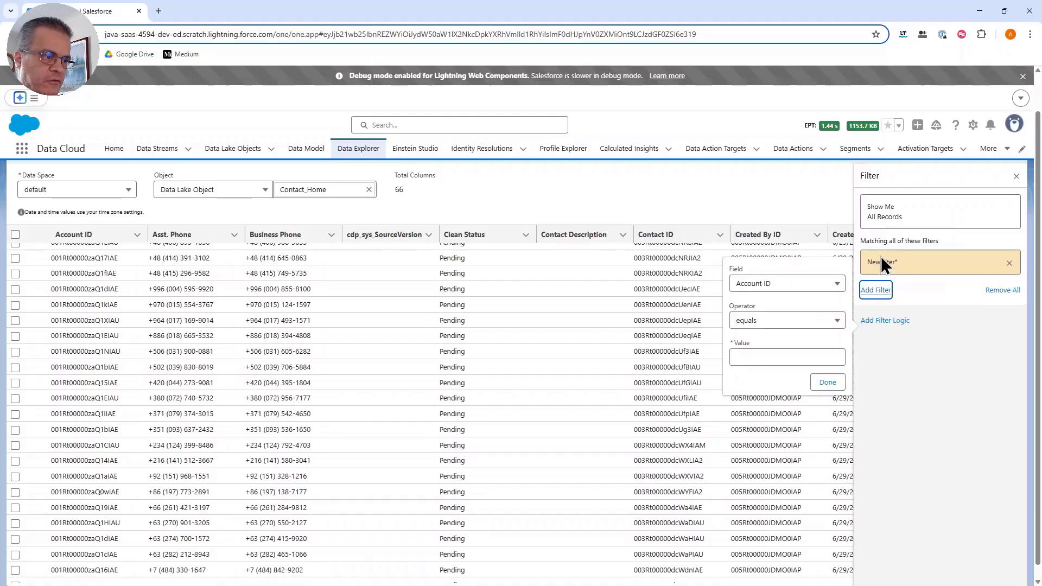
{"action": "left_click", "coordinate": [777, 285]}
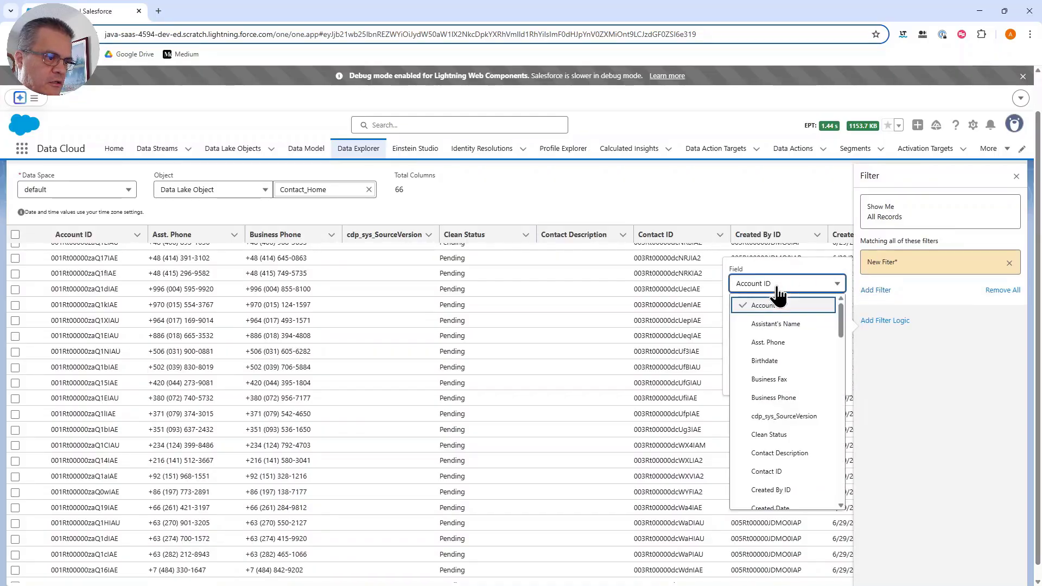
{"action": "left_click", "coordinate": [793, 433]}
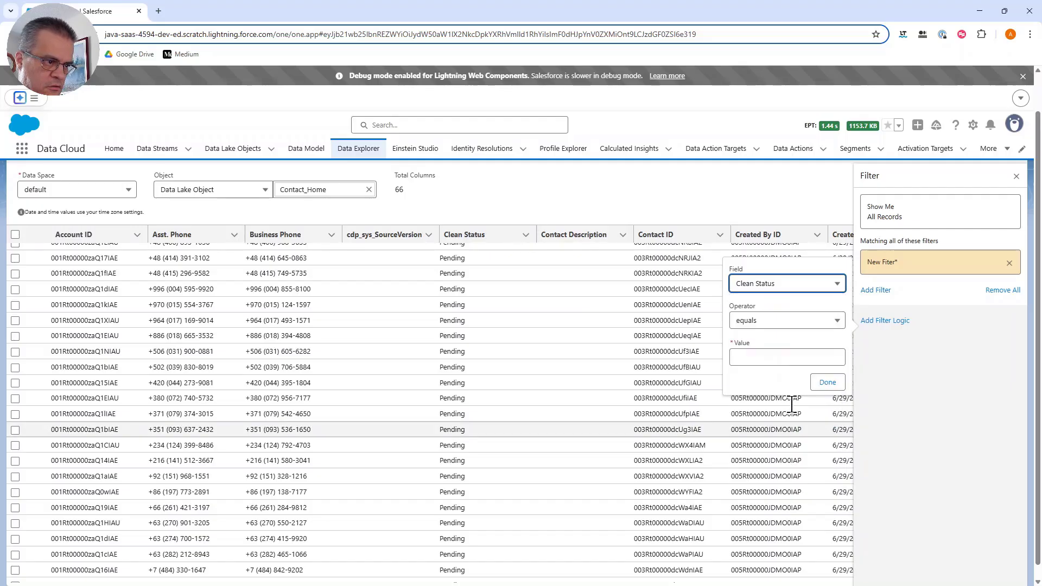
{"action": "left_click", "coordinate": [804, 320]}
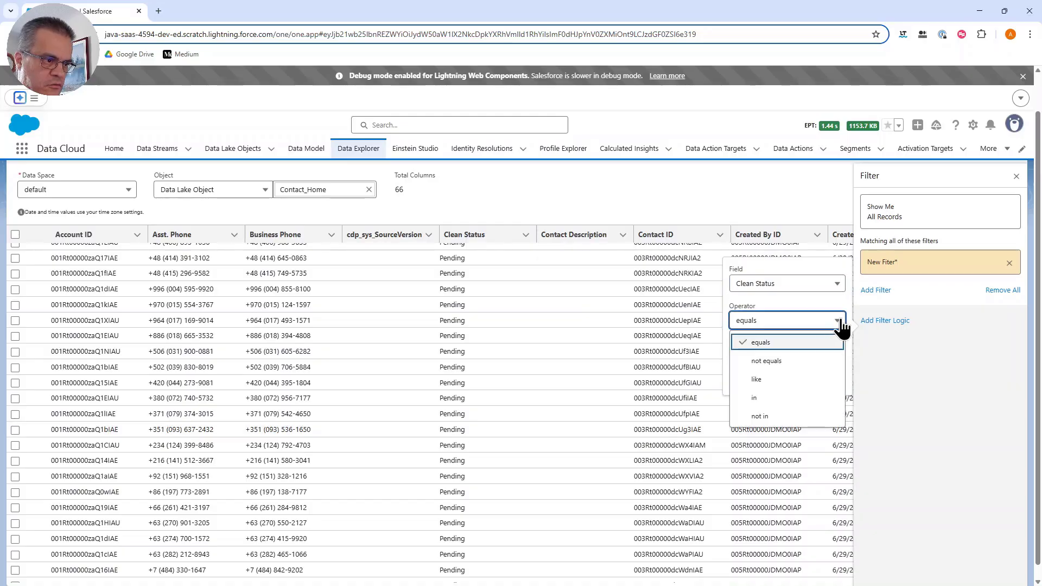
{"action": "left_click", "coordinate": [782, 361]}
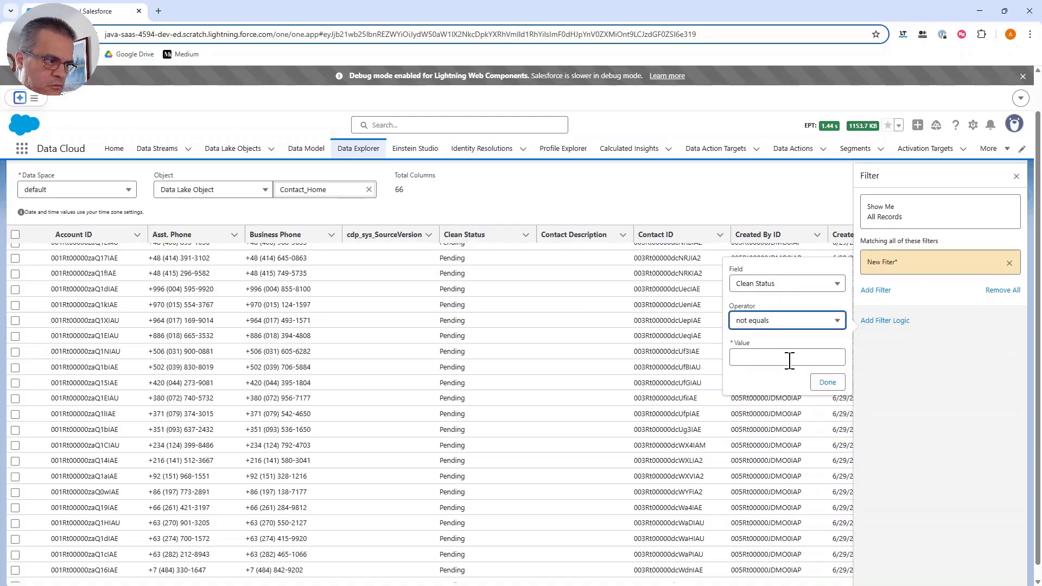
- Set the Clean Status filter's value to Pending and apply the filter to the records table
{"action": "left_click", "coordinate": [789, 361]}
{"action": "key", "text": "super+h"}
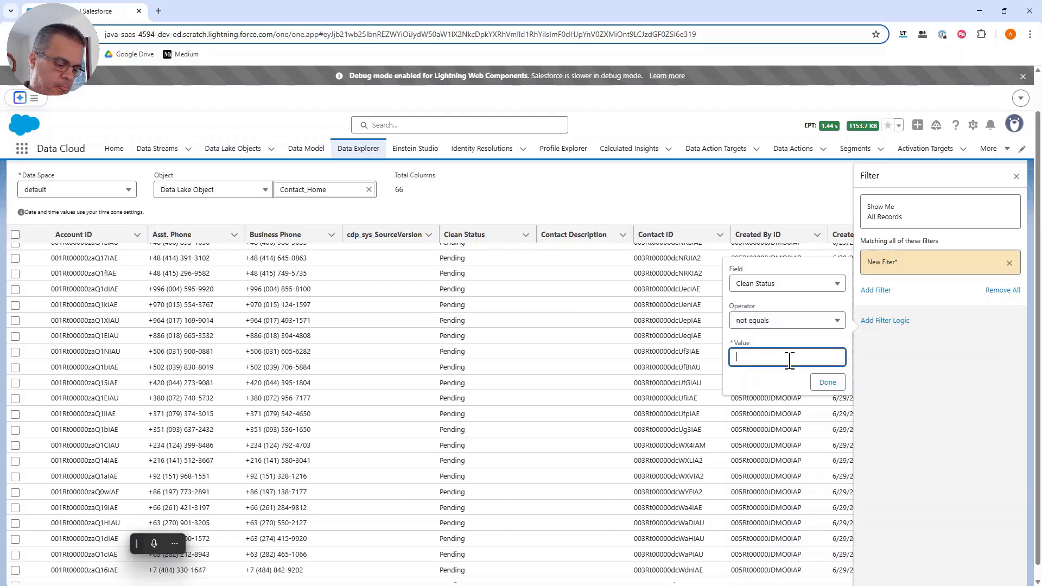
{"action": "type", "text": "Pend"}
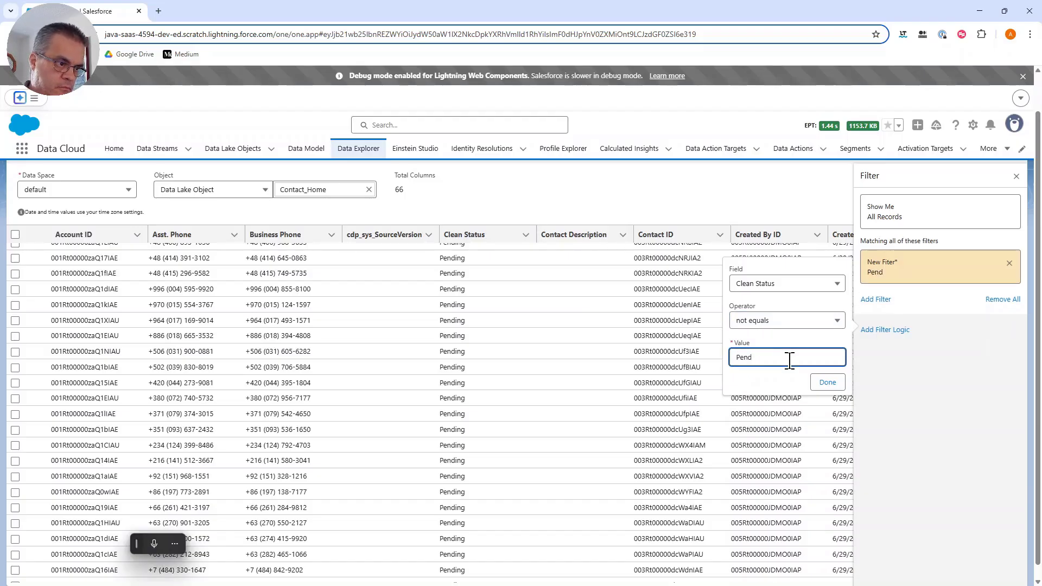
{"action": "type", "text": "ing"}
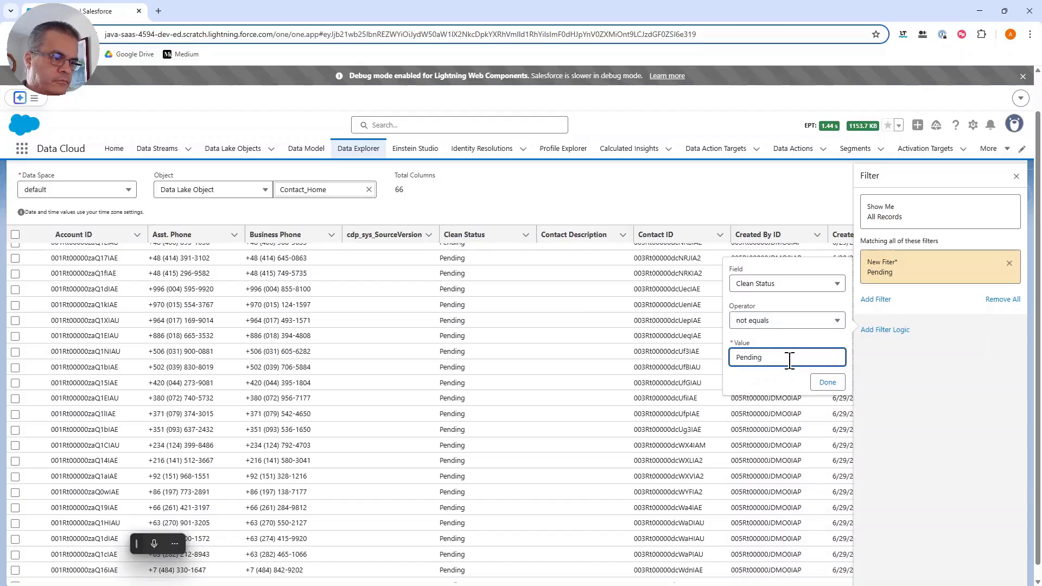
{"action": "left_click", "coordinate": [824, 383]}
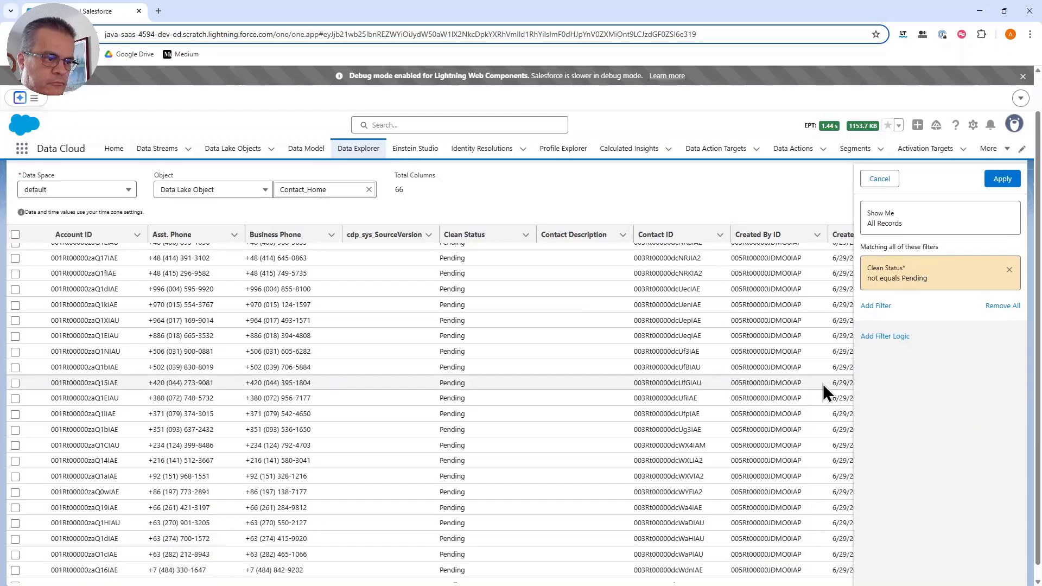
{"action": "left_click", "coordinate": [1010, 182]}
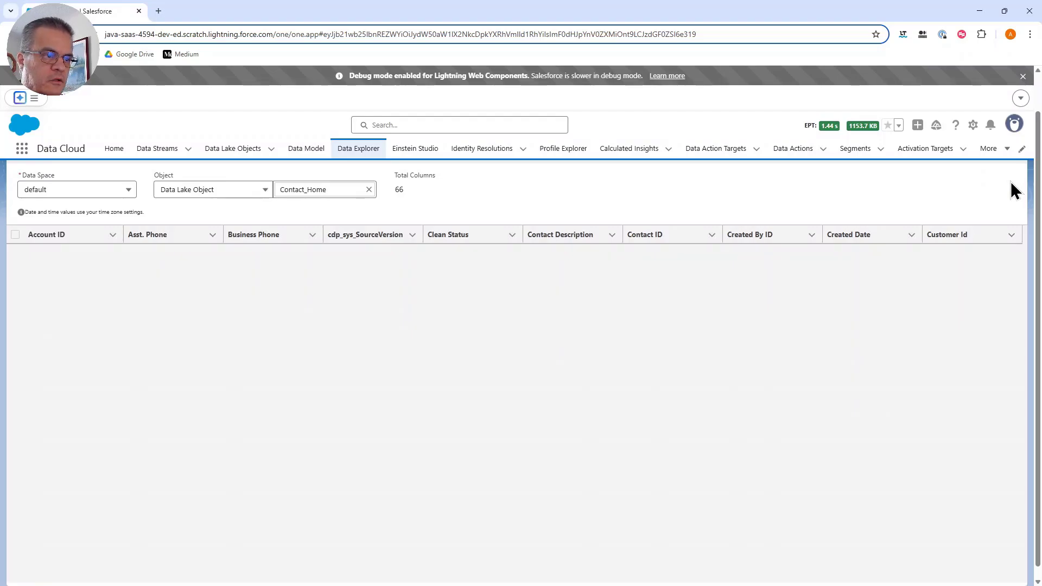
{"action": "scroll", "coordinate": [1037, 173], "scroll_direction": "up", "scroll_amount": 1}
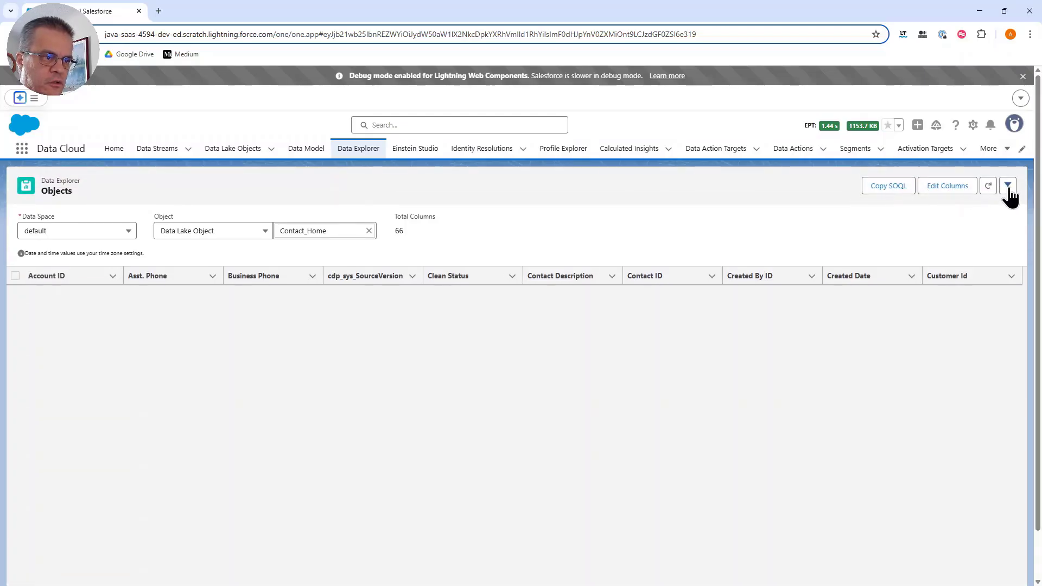
{"action": "left_click", "coordinate": [897, 199]}
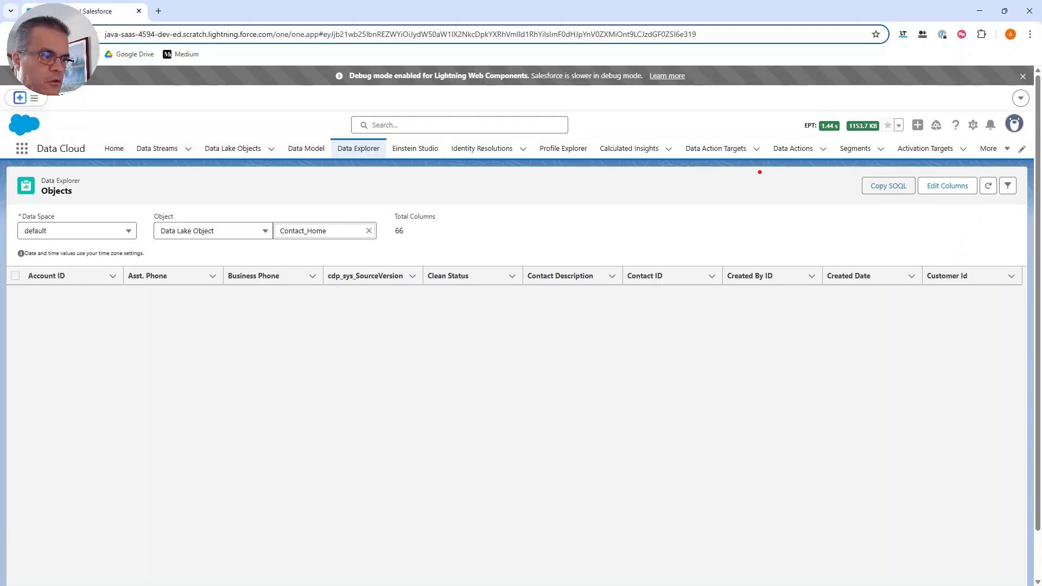
{"action": "left_click_drag", "start_coordinate": [752, 169], "coordinate": [858, 204]}
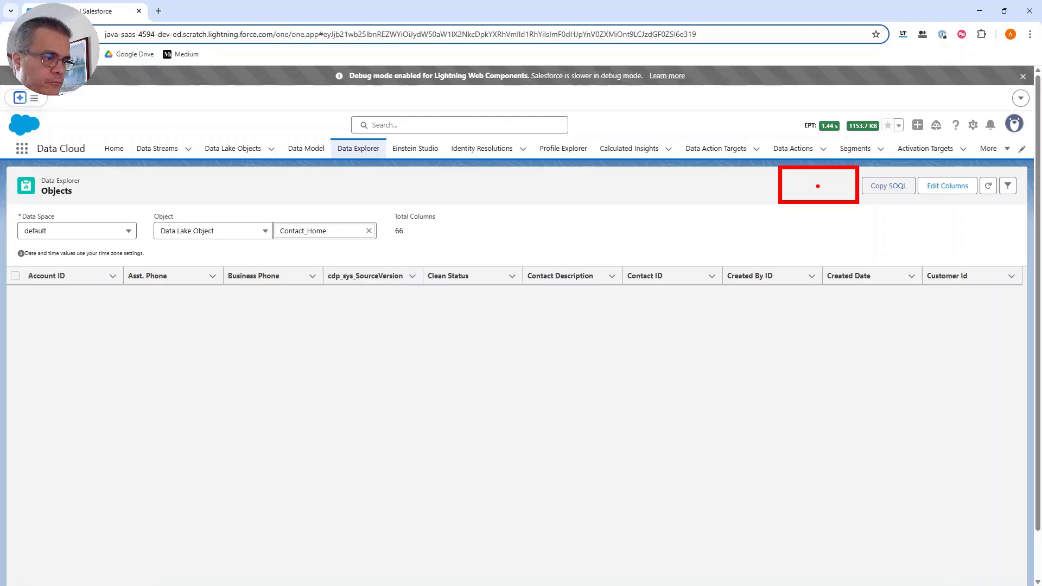
{"action": "key", "text": "Escape"}
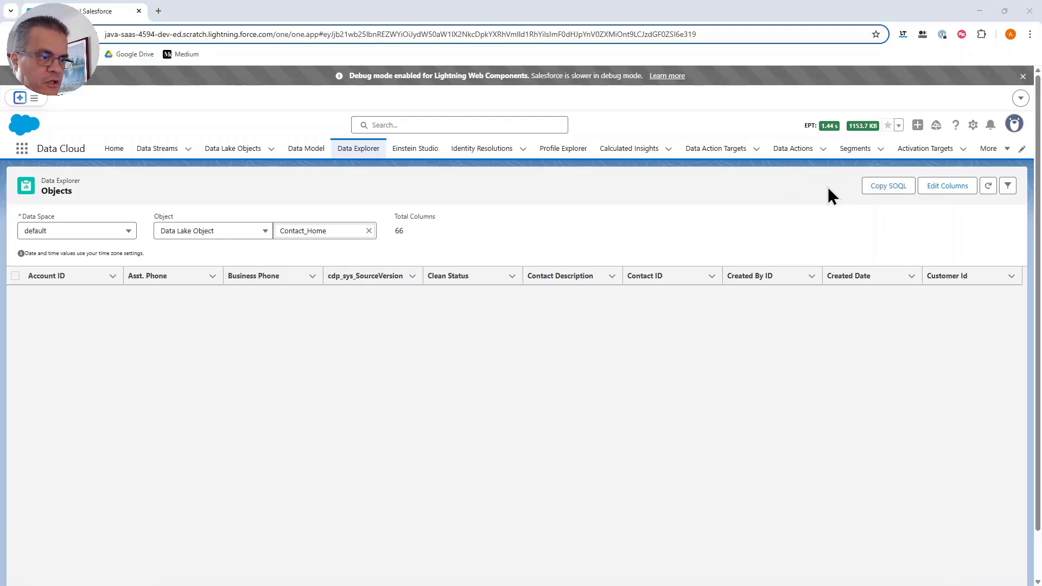
- Copy the SOQL query for the filtered Contact_Home data to the clipboard
{"action": "left_click", "coordinate": [891, 186]}
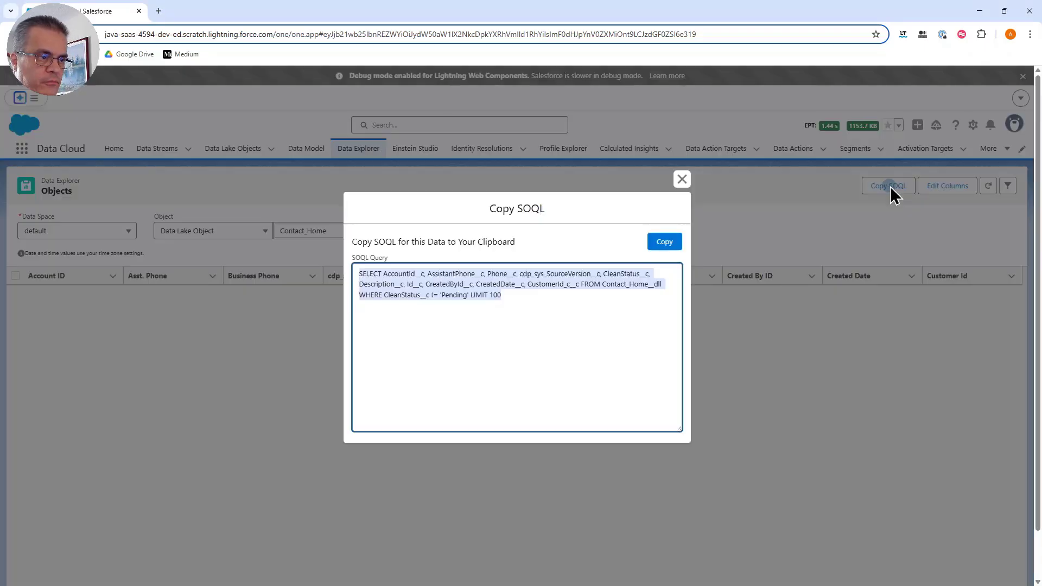
{"action": "left_click", "coordinate": [566, 294]}
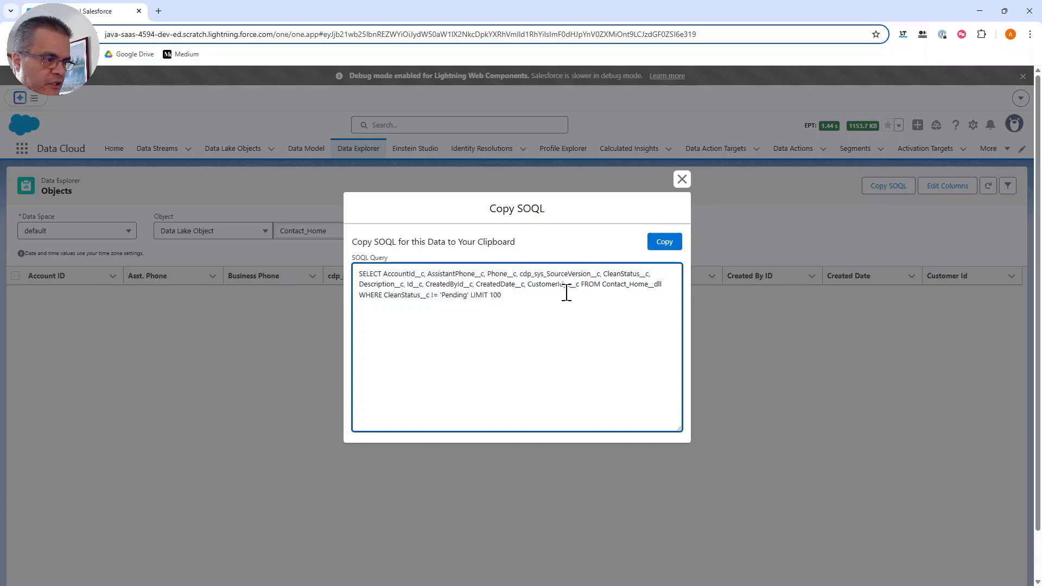
{"action": "key", "text": "ctrl+a"}
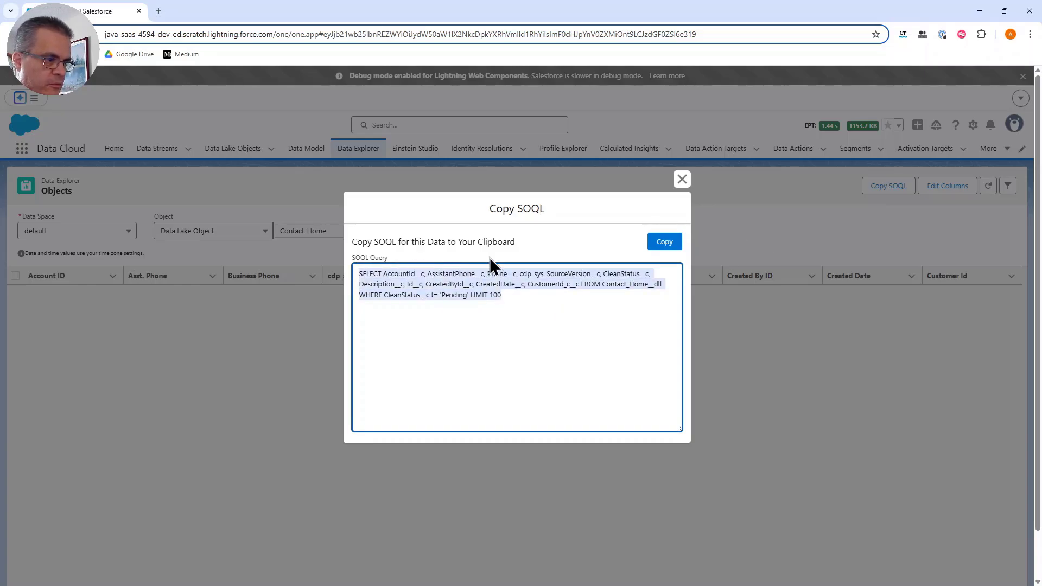
{"action": "left_click", "coordinate": [664, 244]}
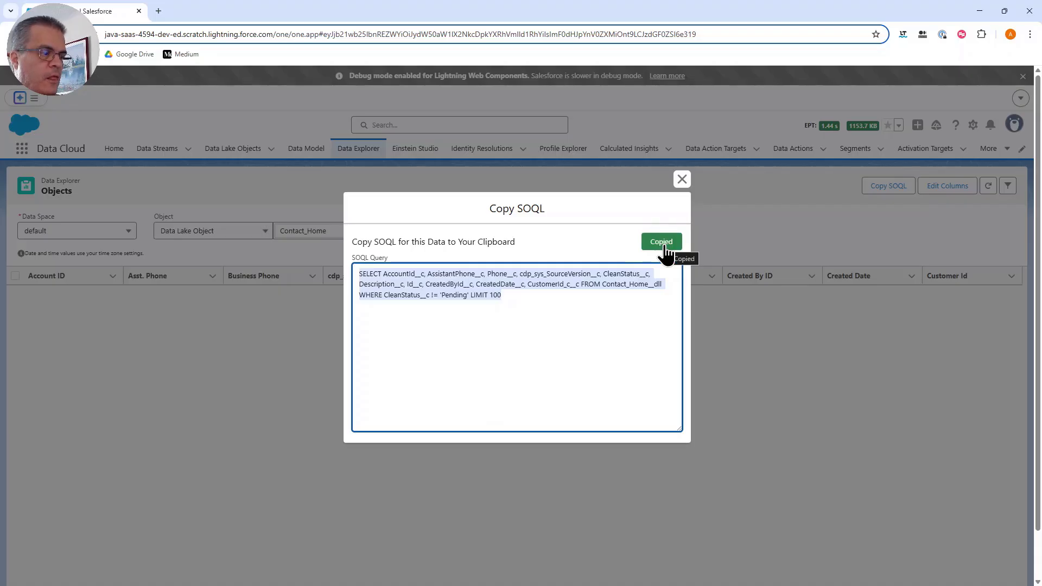
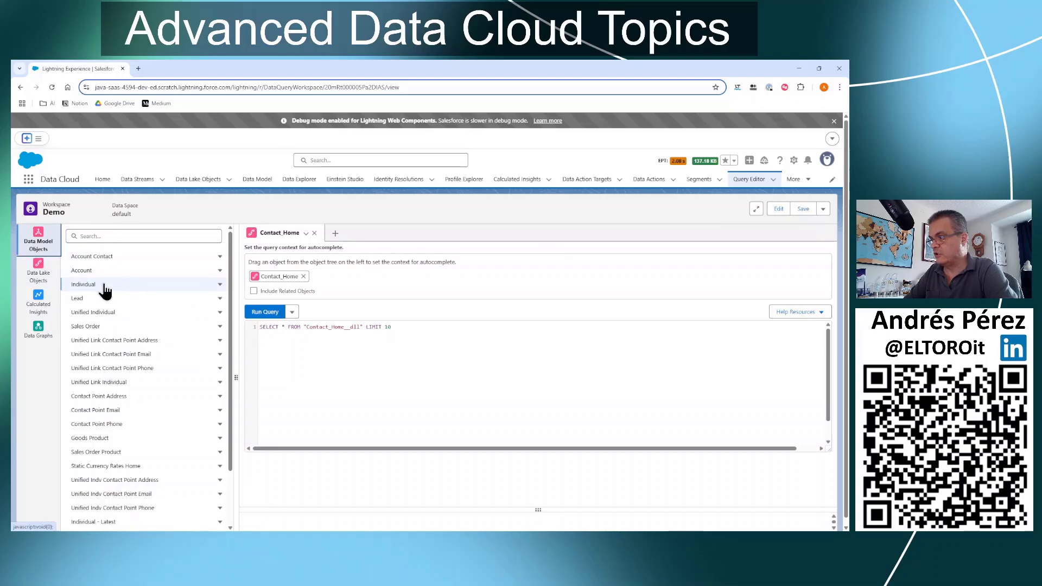
- Create a select-all (*) query for the Individual data model object in the Demo workspace and run it
{"action": "left_click", "coordinate": [220, 285]}
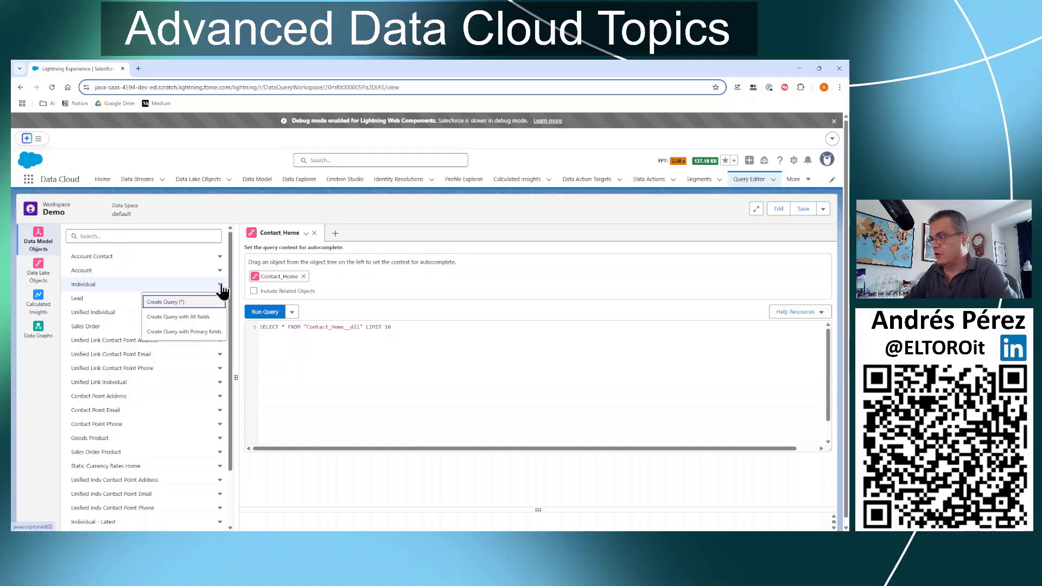
{"action": "left_click", "coordinate": [183, 305]}
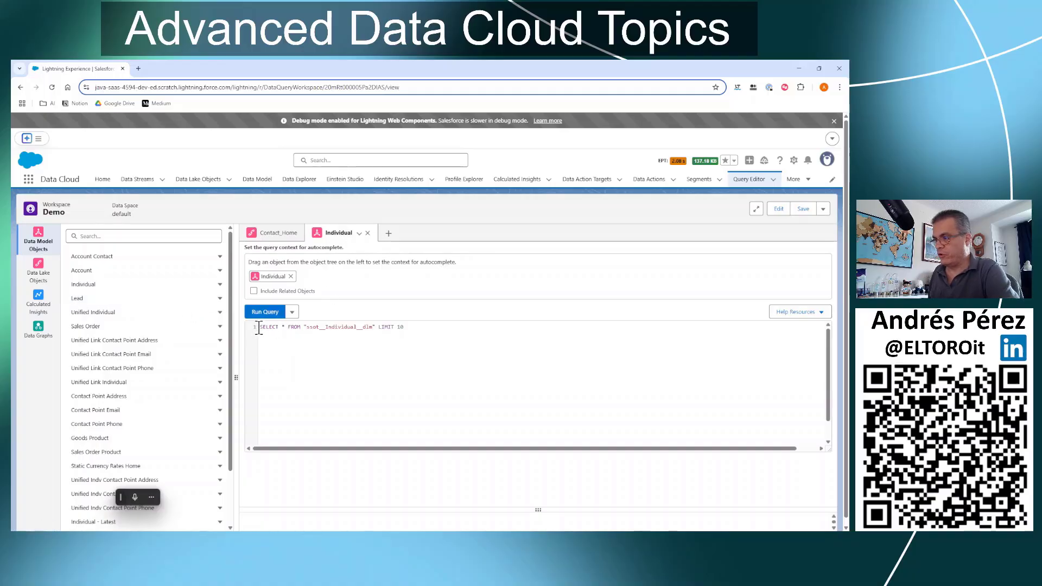
{"action": "left_click_drag", "start_coordinate": [259, 329], "coordinate": [422, 328]}
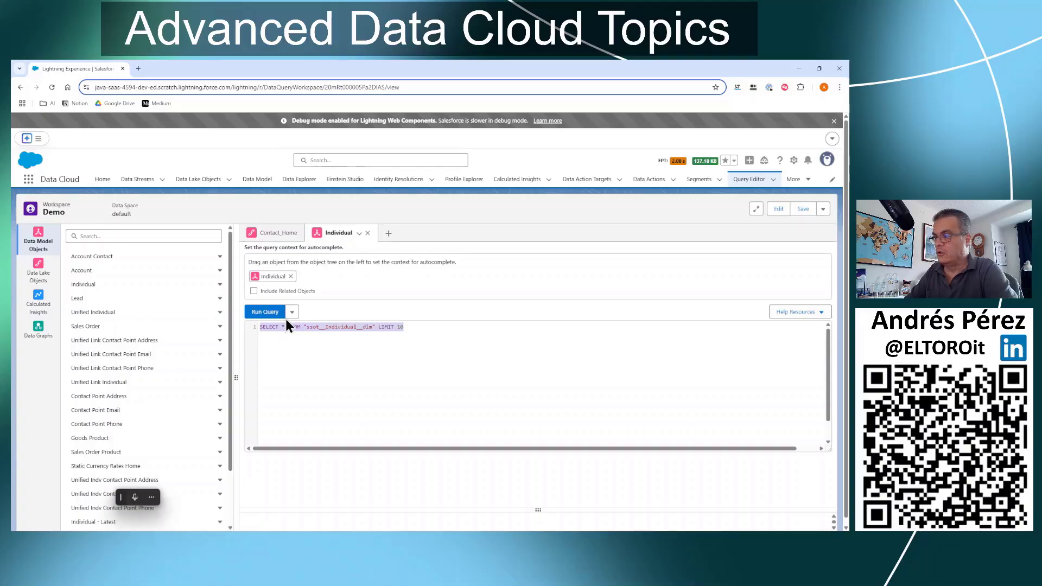
{"action": "left_click", "coordinate": [267, 313]}
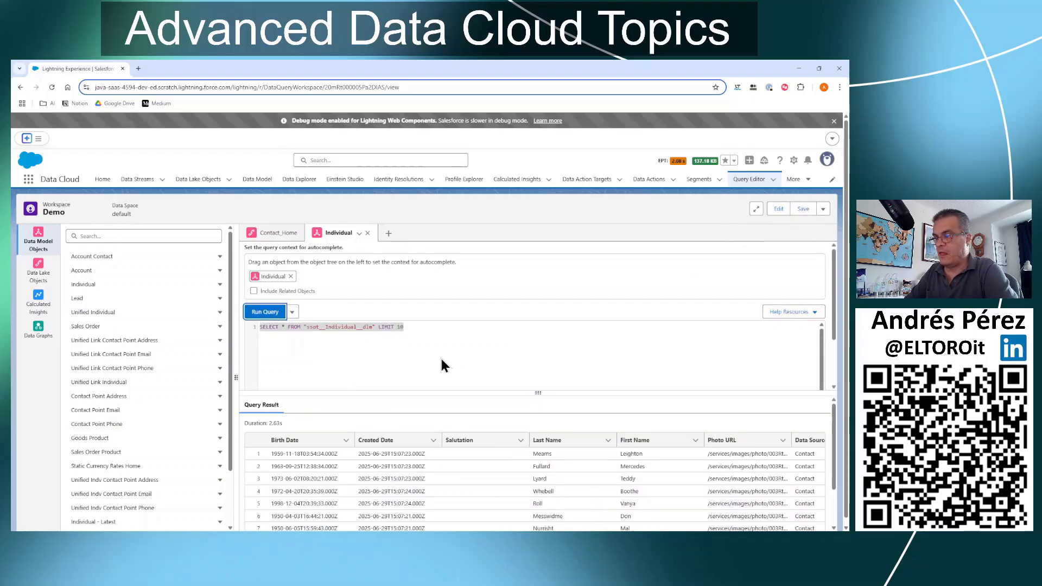
{"action": "left_click", "coordinate": [423, 326]}
{"action": "key", "text": "super+h"}
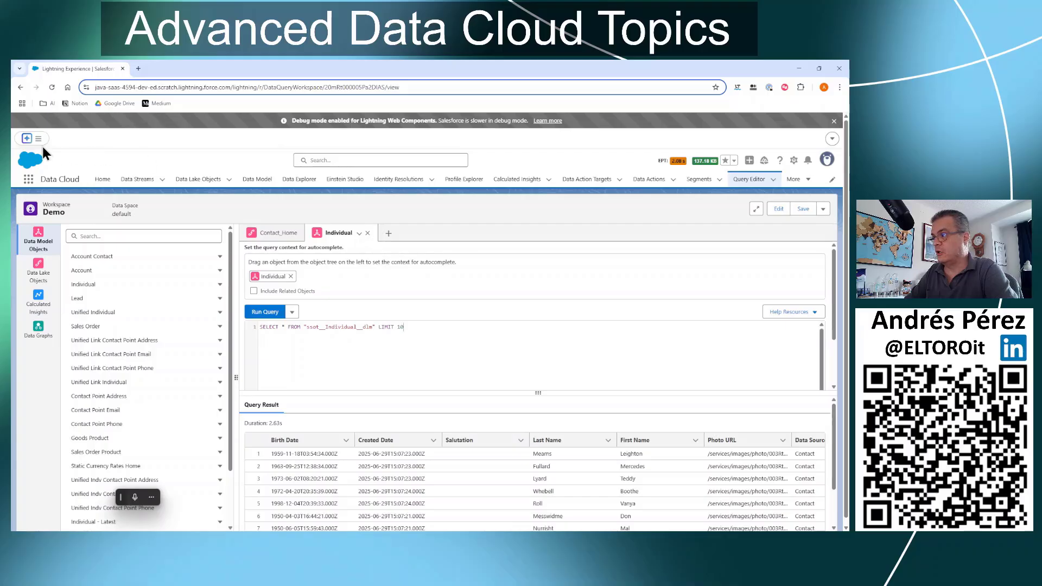
- Search the available apps and items for "trans" and open Data Transforms
{"action": "left_click", "coordinate": [27, 185]}
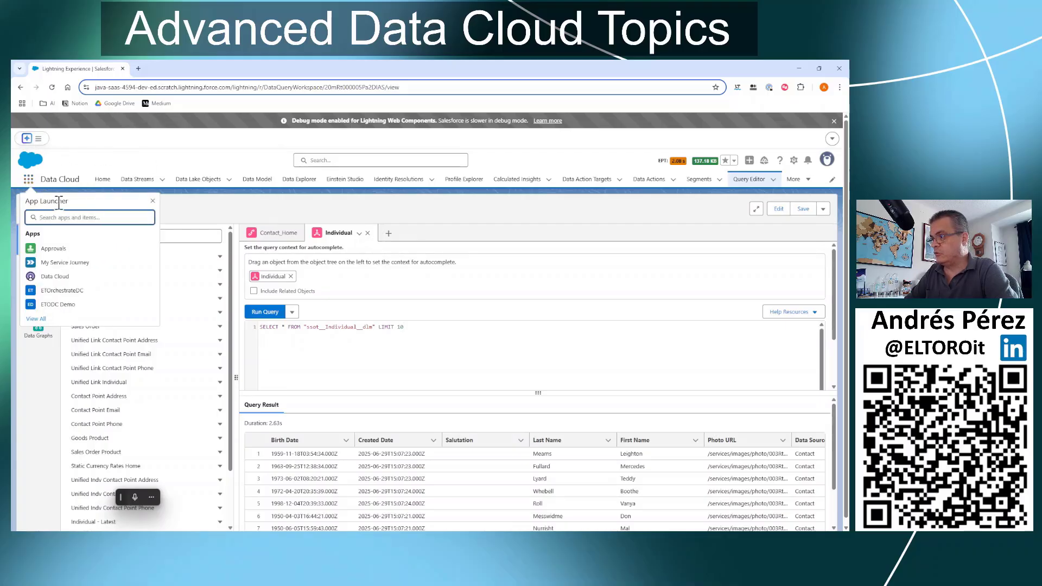
{"action": "type", "text": "tra"}
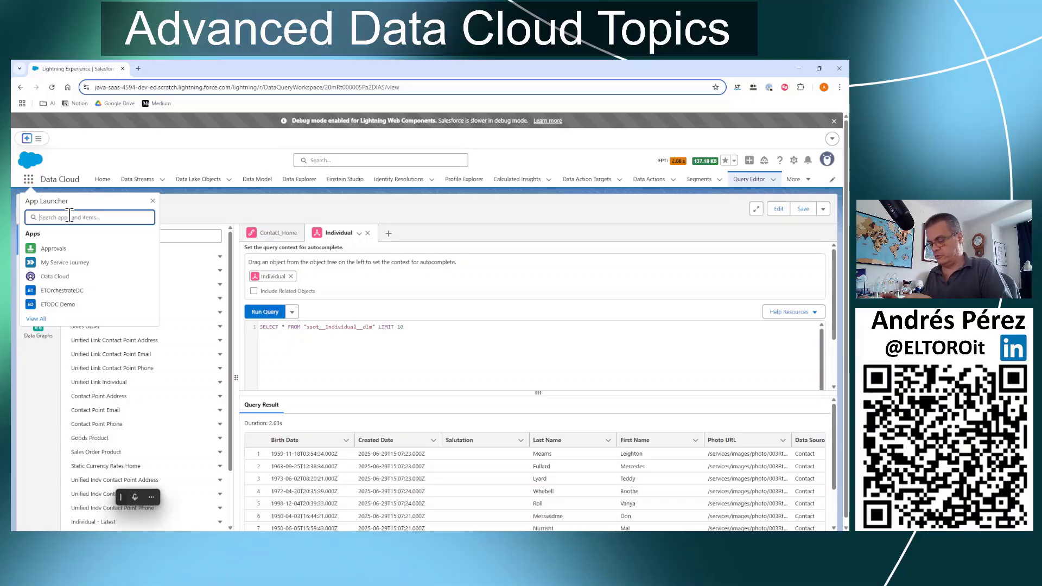
{"action": "type", "text": "ns"}
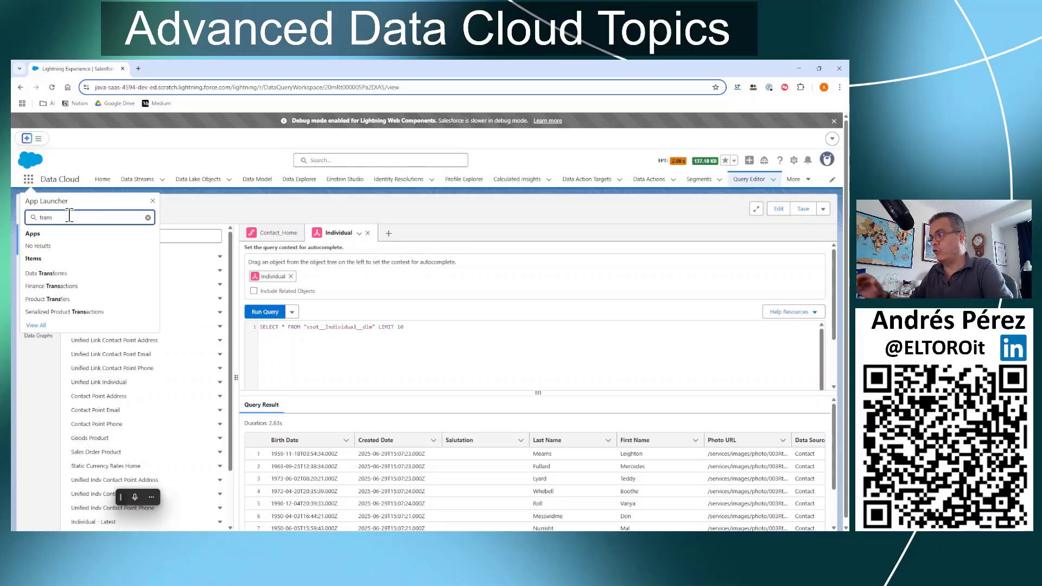
{"action": "left_click", "coordinate": [55, 273]}
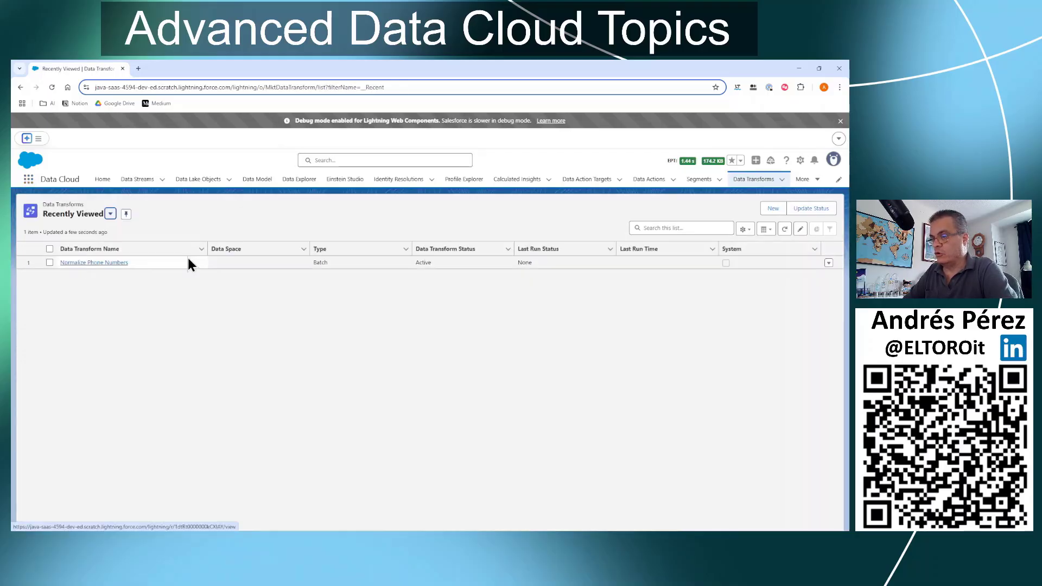
- Start a new batch data transform that uses Data Model Objects as its source type
{"action": "left_click", "coordinate": [774, 209]}
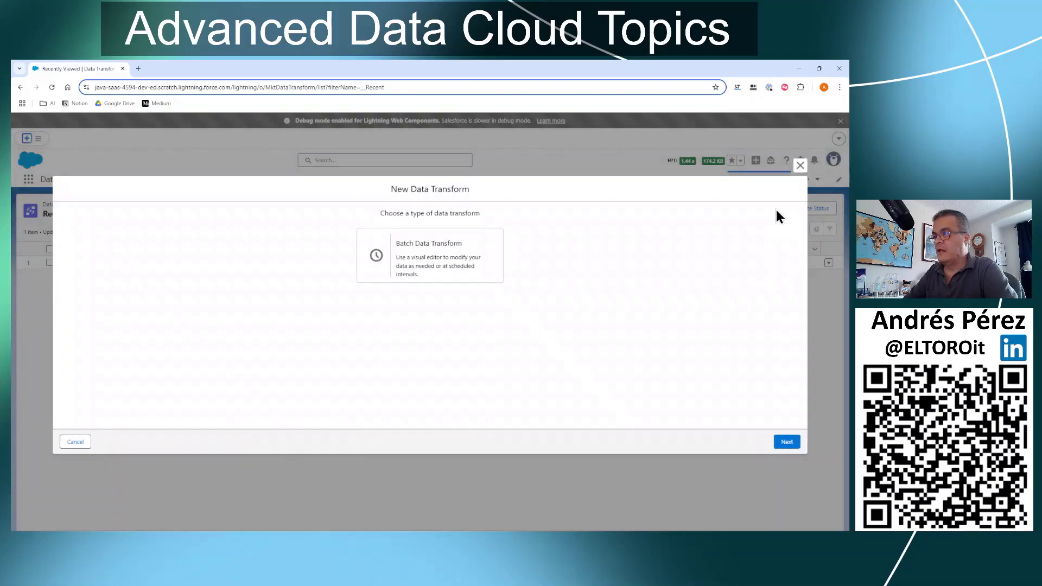
{"action": "left_click", "coordinate": [472, 263]}
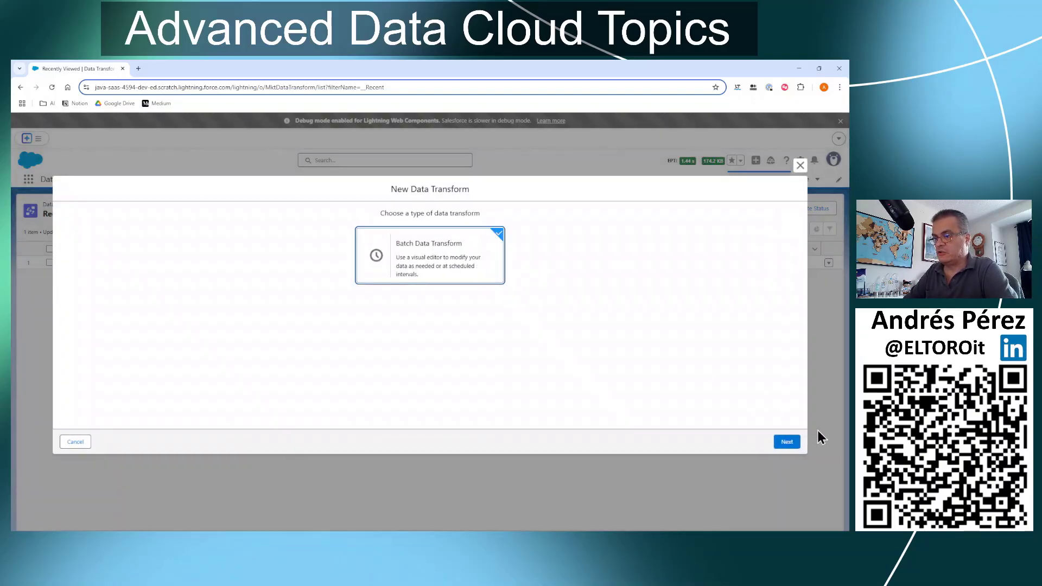
{"action": "left_click", "coordinate": [788, 443]}
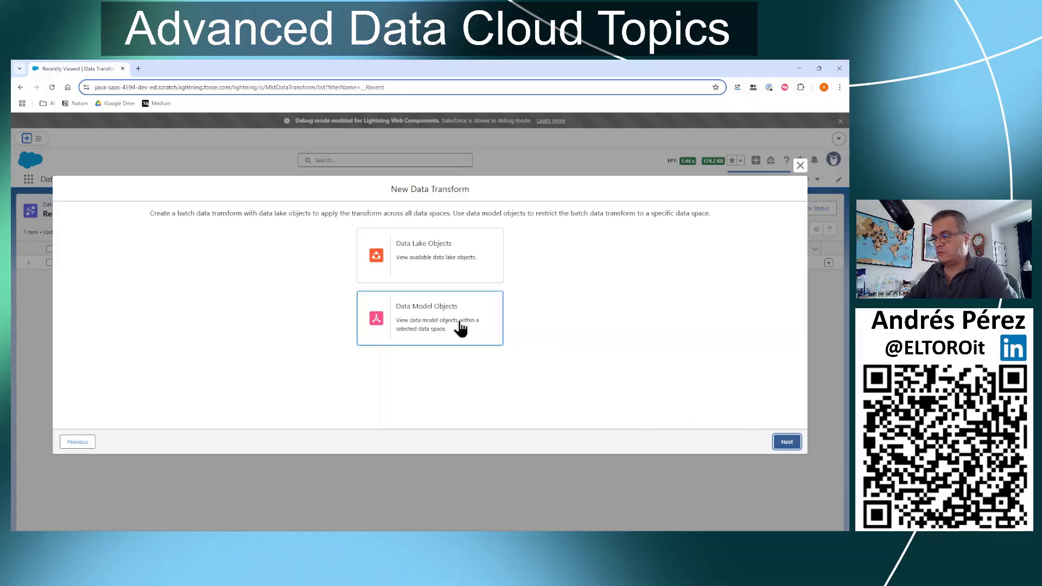
{"action": "left_click", "coordinate": [791, 443]}
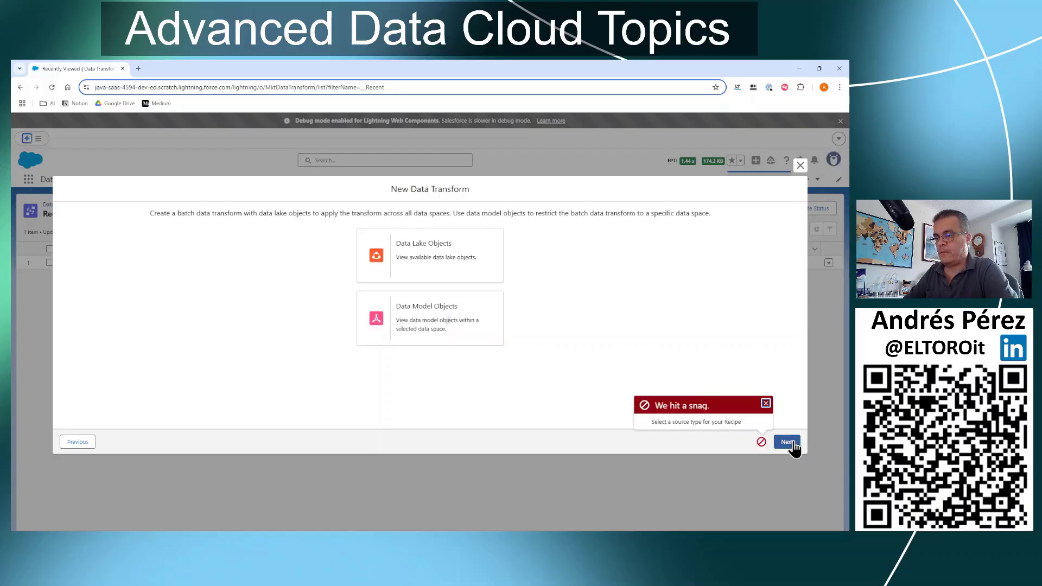
{"action": "left_click", "coordinate": [422, 303]}
{"action": "left_click", "coordinate": [786, 443]}
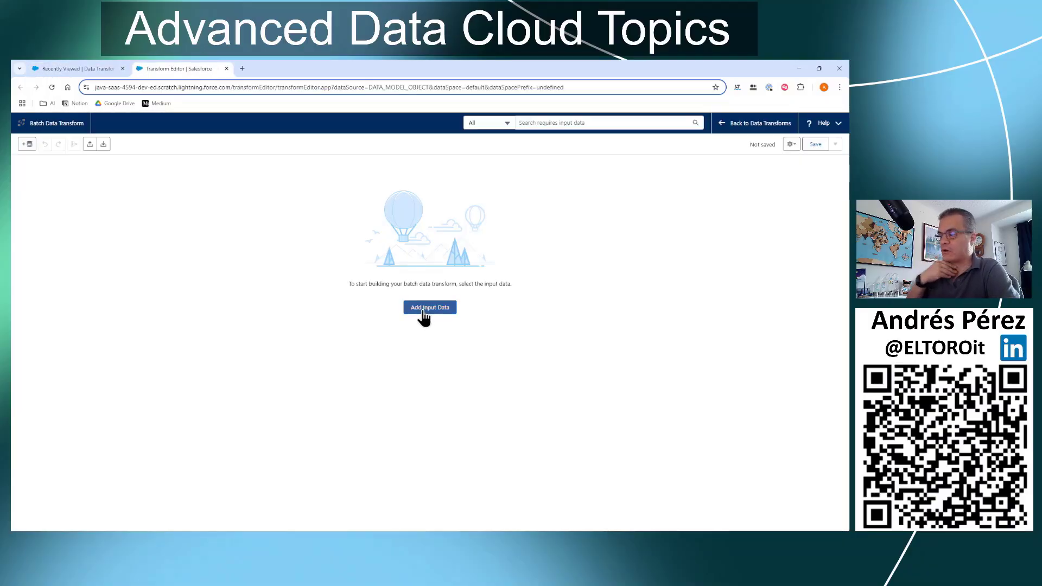
- Search the input data for "sales order" and add the Sales Order object with all its fields to the transform
{"action": "left_click", "coordinate": [427, 315]}
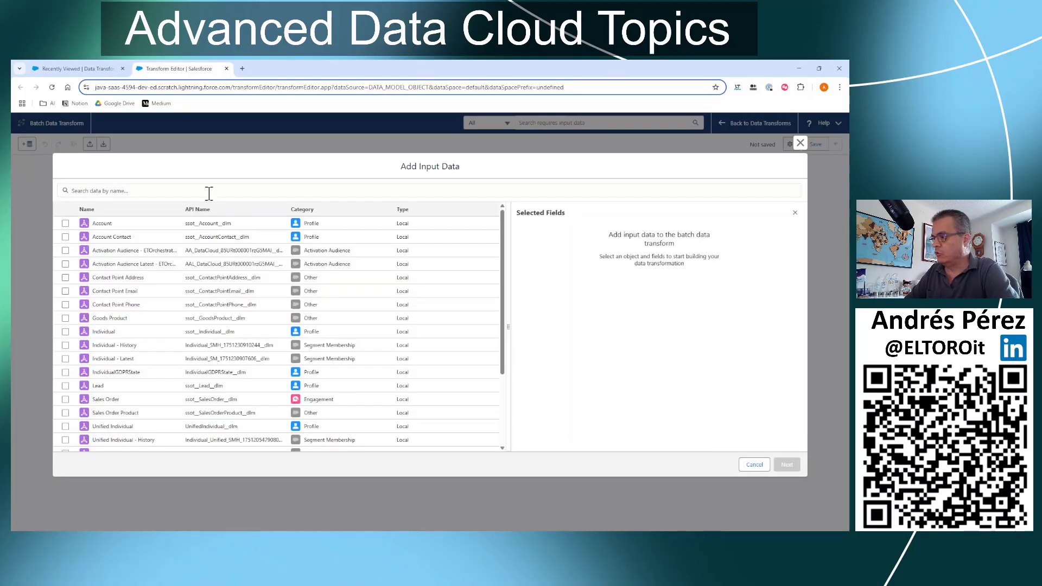
{"action": "left_click", "coordinate": [206, 192]}
{"action": "type", "text": "sales "}
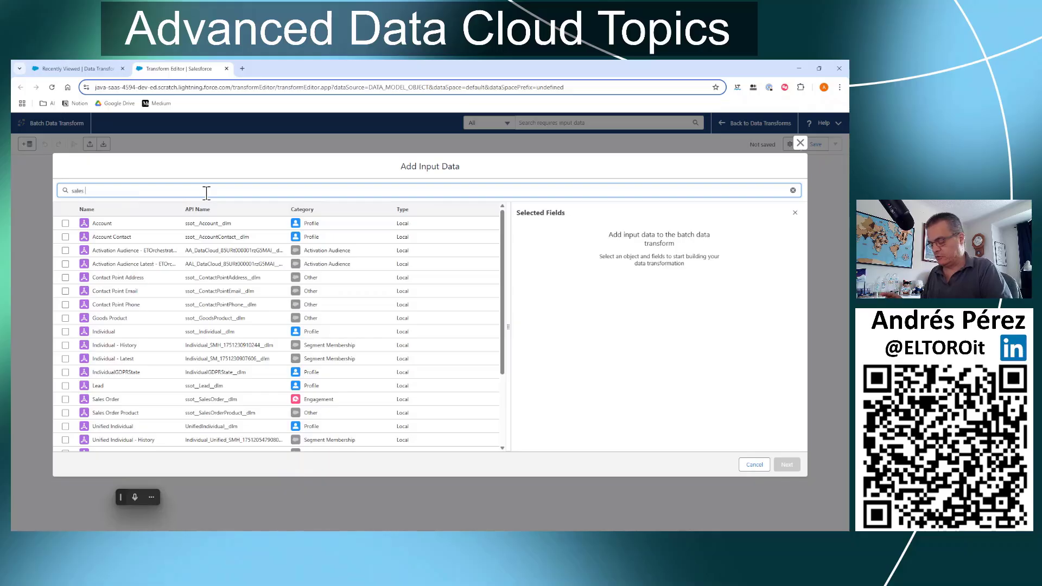
{"action": "type", "text": "order"}
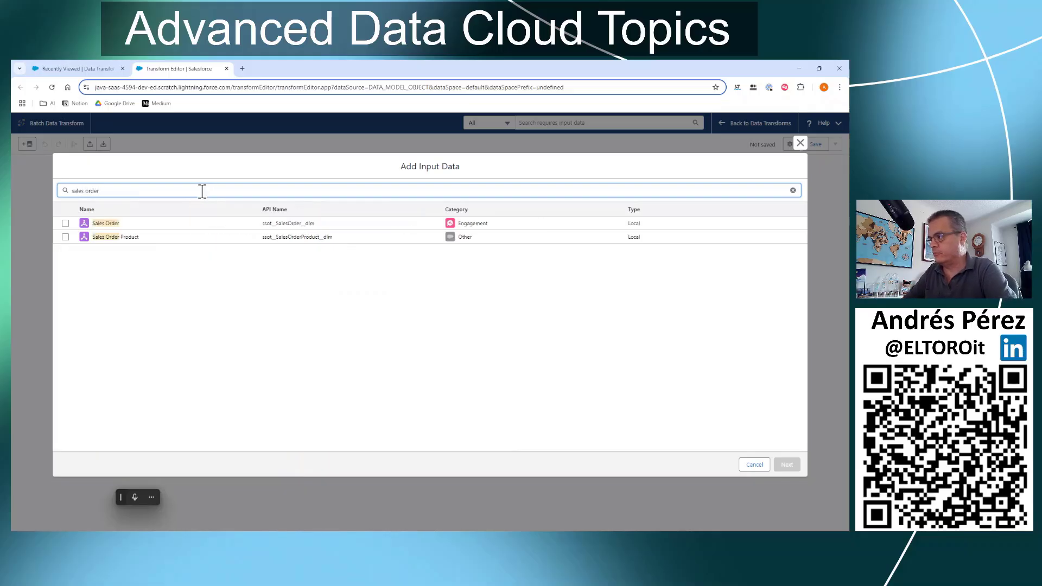
{"action": "left_click", "coordinate": [65, 223]}
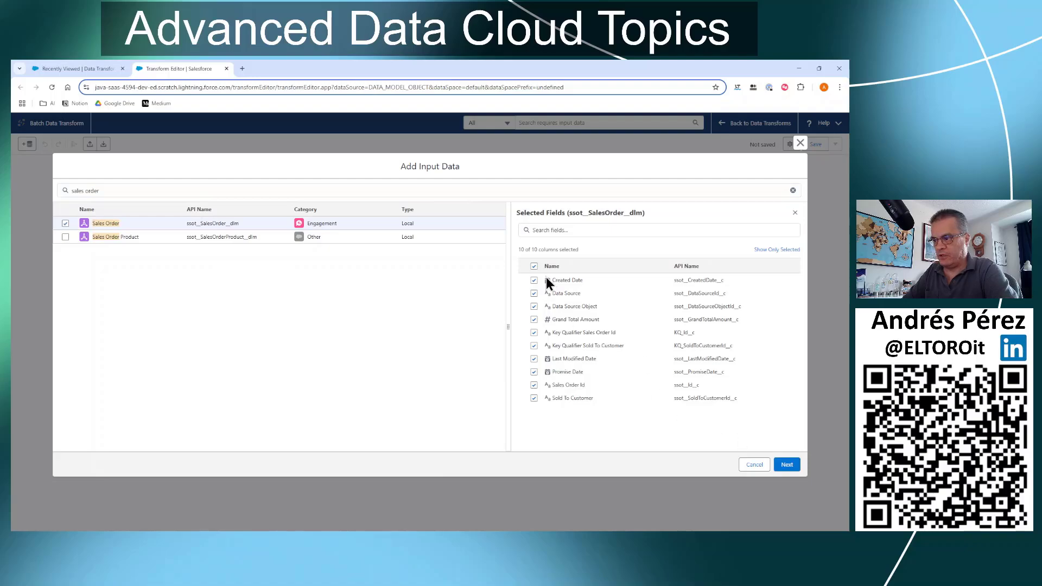
{"action": "left_click", "coordinate": [788, 466]}
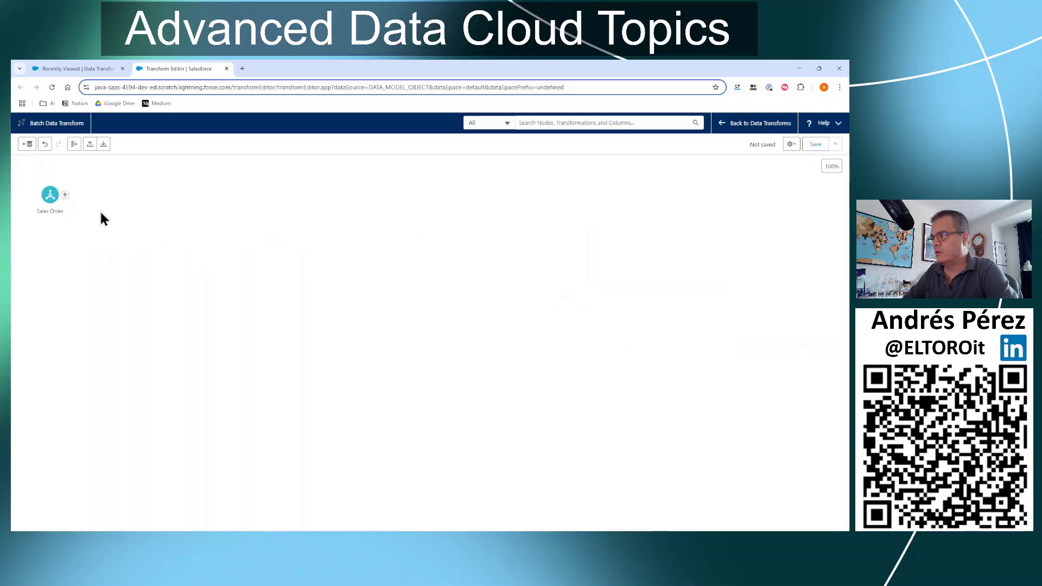
- Add a Join node after Sales Order and choose the Individual object, with all its fields, as the data to join
{"action": "left_click", "coordinate": [65, 194]}
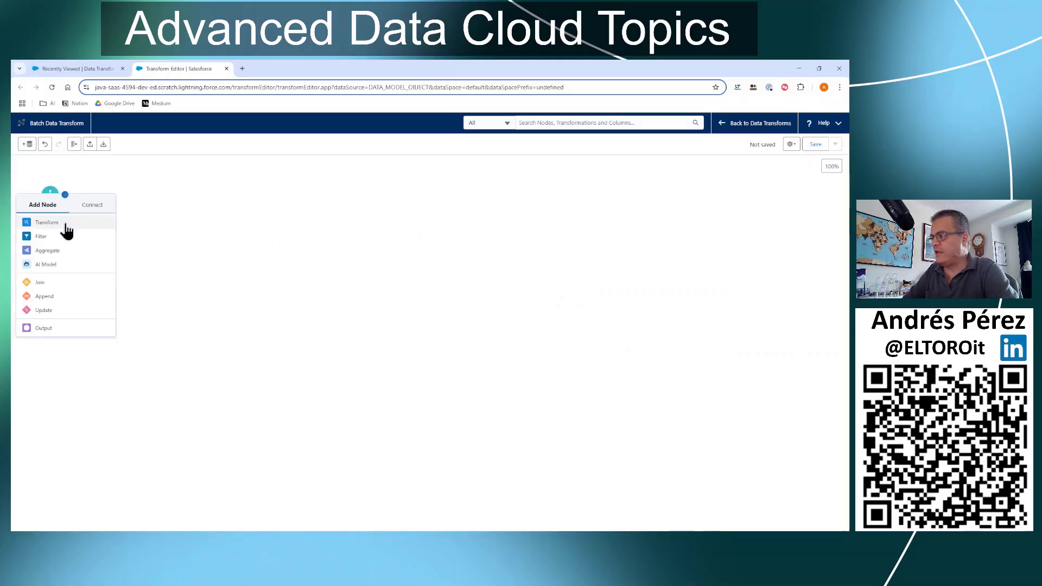
{"action": "left_click", "coordinate": [72, 283]}
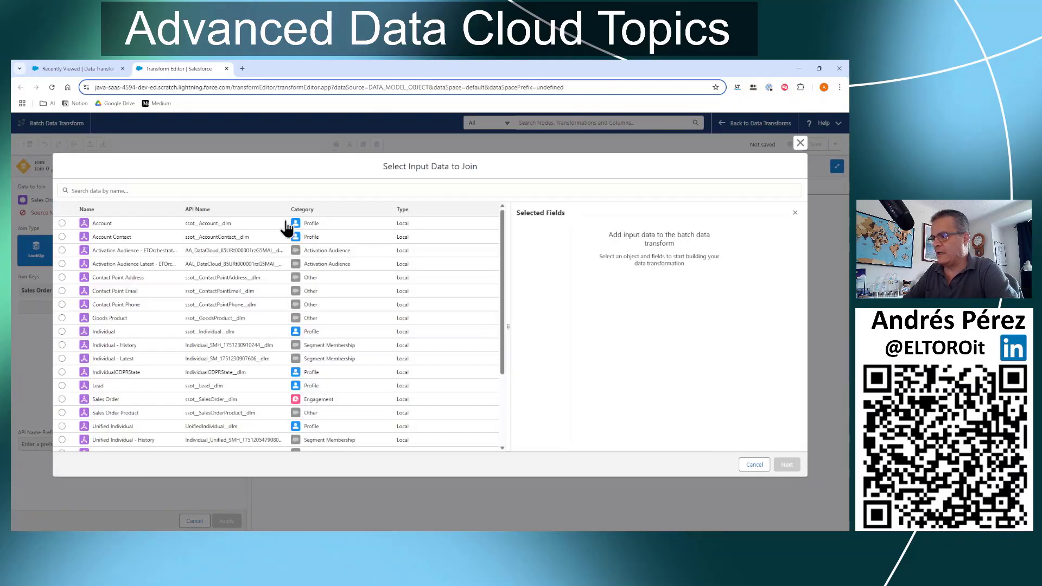
{"action": "left_click", "coordinate": [388, 190]}
{"action": "key", "text": "super+h"}
{"action": "type", "text": "indiv"}
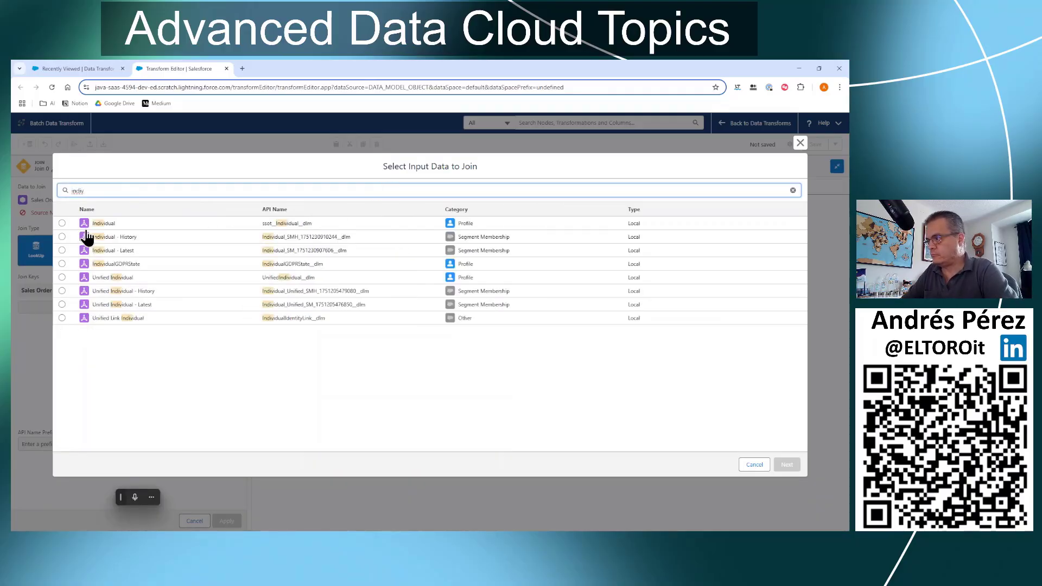
{"action": "left_click", "coordinate": [61, 223]}
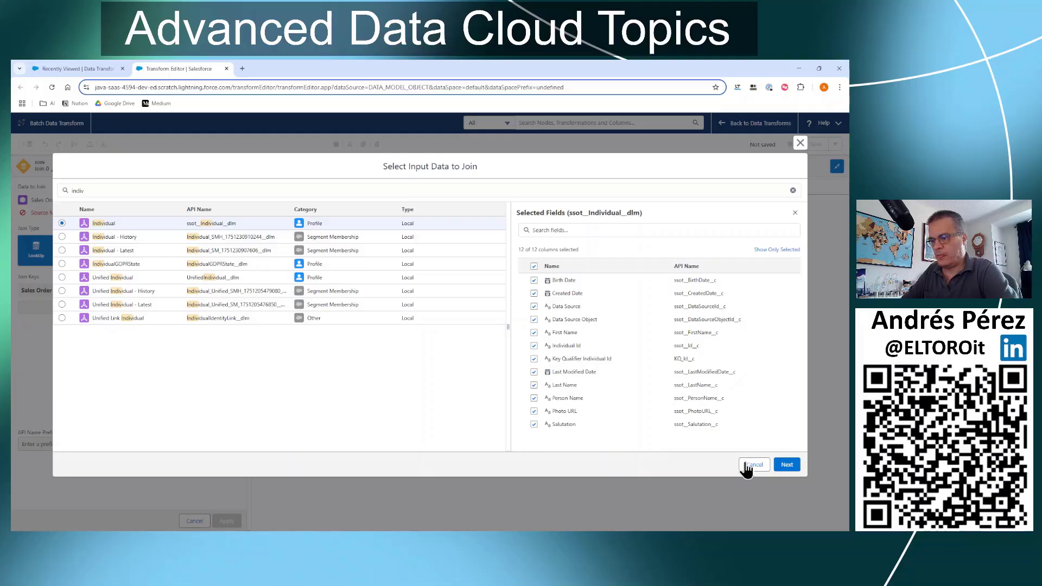
{"action": "left_click", "coordinate": [787, 464]}
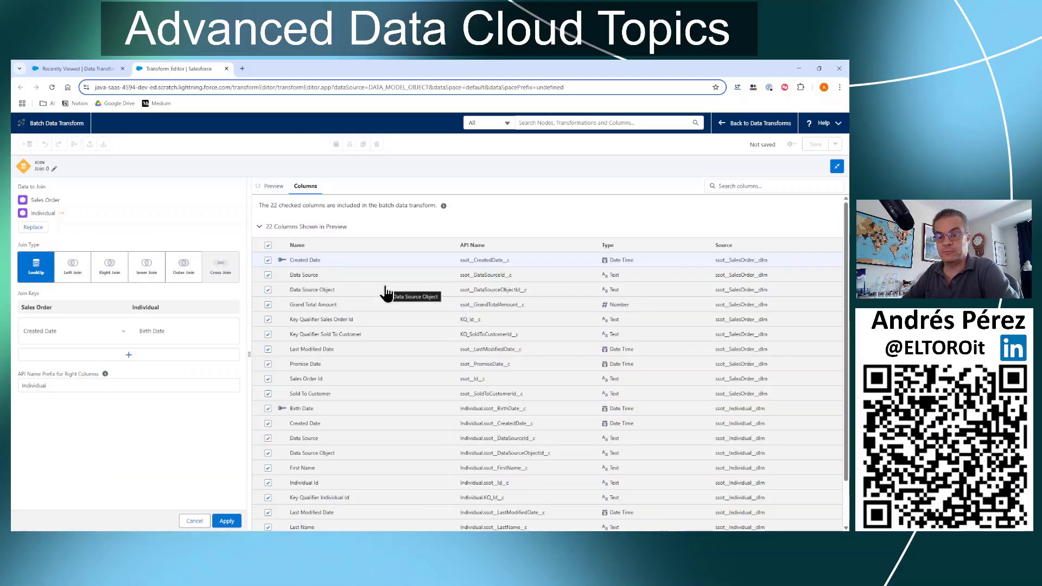
- Set the join type to Inner Join and choose Sold To Customer as the Sales Order join key
{"action": "left_click", "coordinate": [146, 274]}
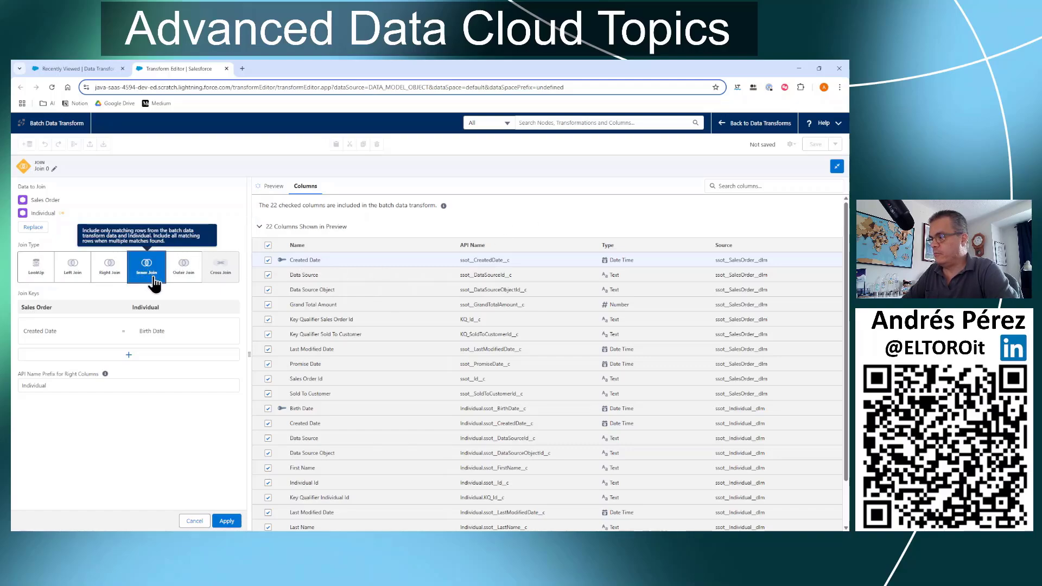
{"action": "left_click", "coordinate": [96, 340]}
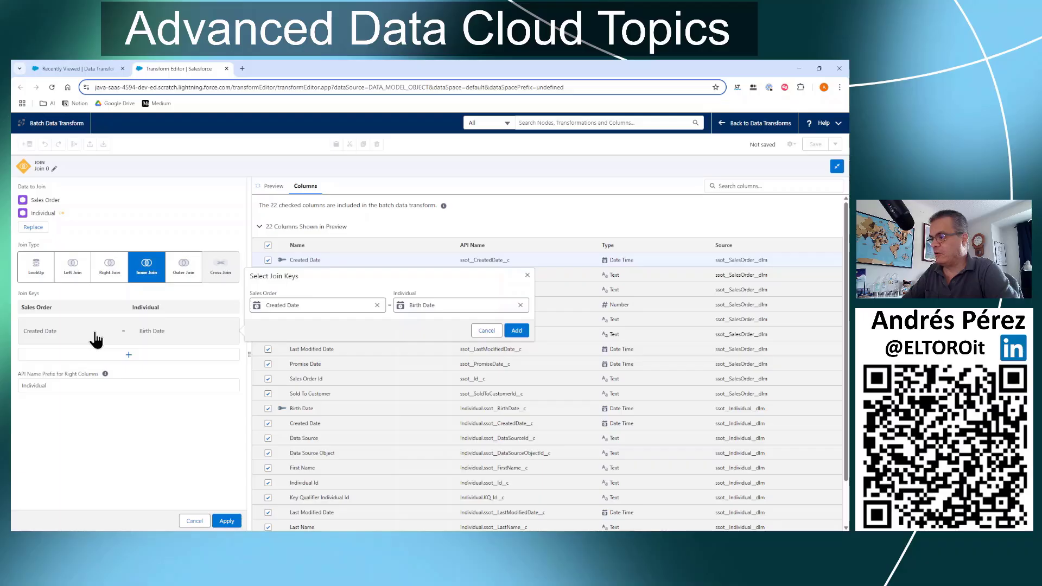
{"action": "left_click", "coordinate": [377, 305]}
{"action": "left_click", "coordinate": [334, 307]}
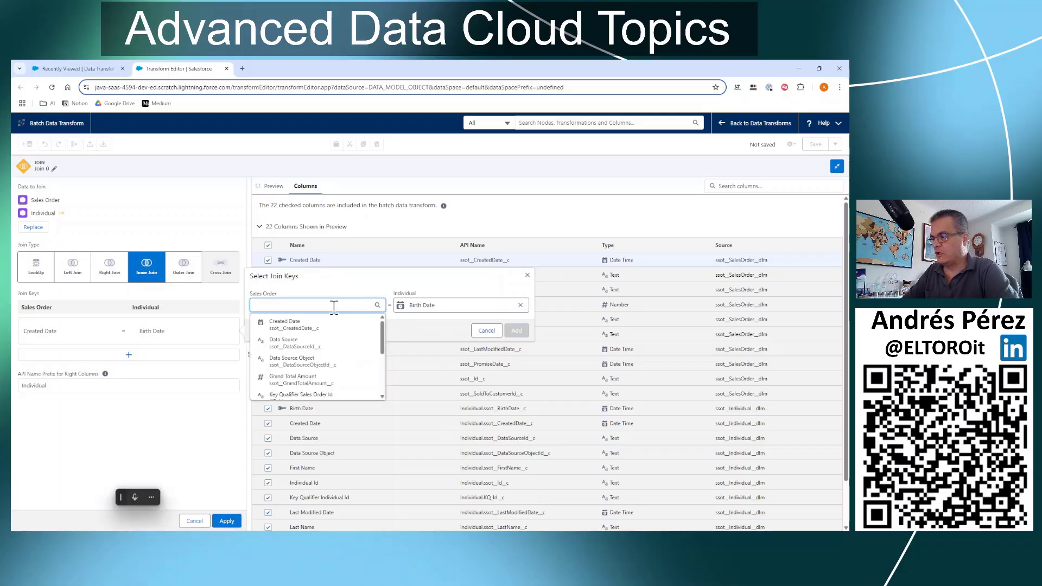
{"action": "type", "text": "sold"}
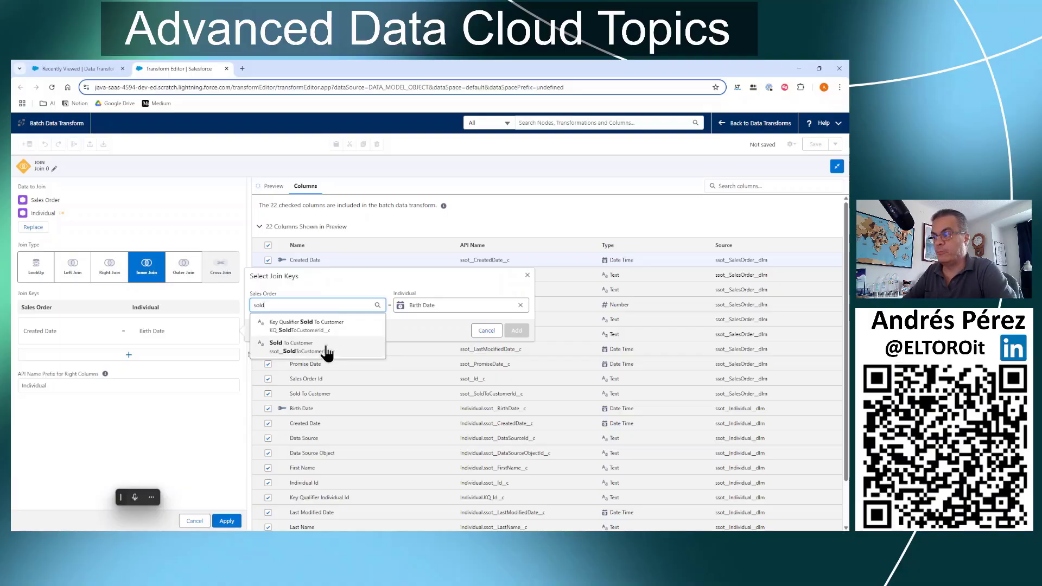
{"action": "left_click", "coordinate": [328, 350]}
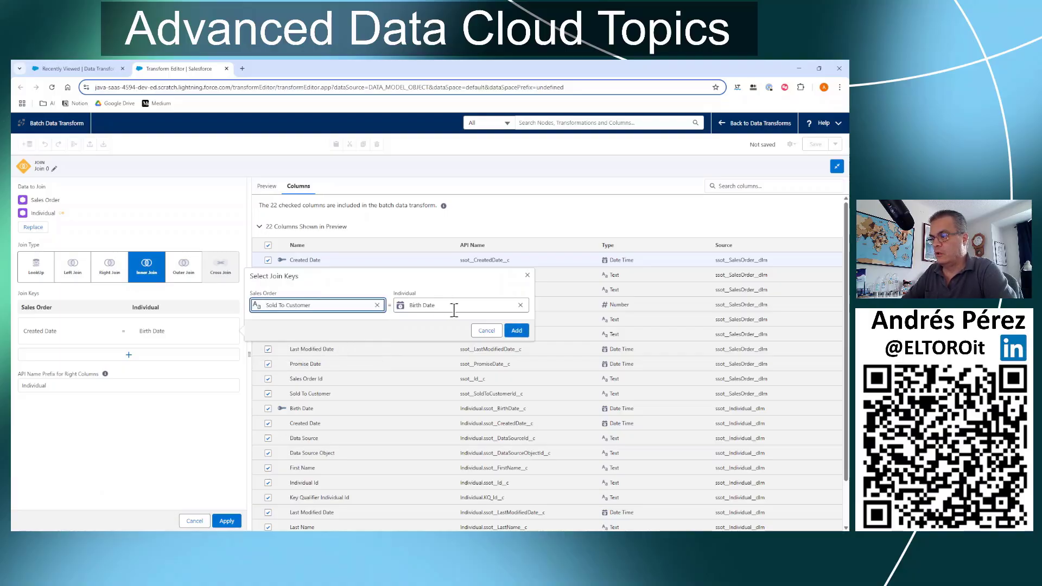
- Choose Individual Id as the join key for Individual and apply the join settings
{"action": "left_click", "coordinate": [520, 306]}
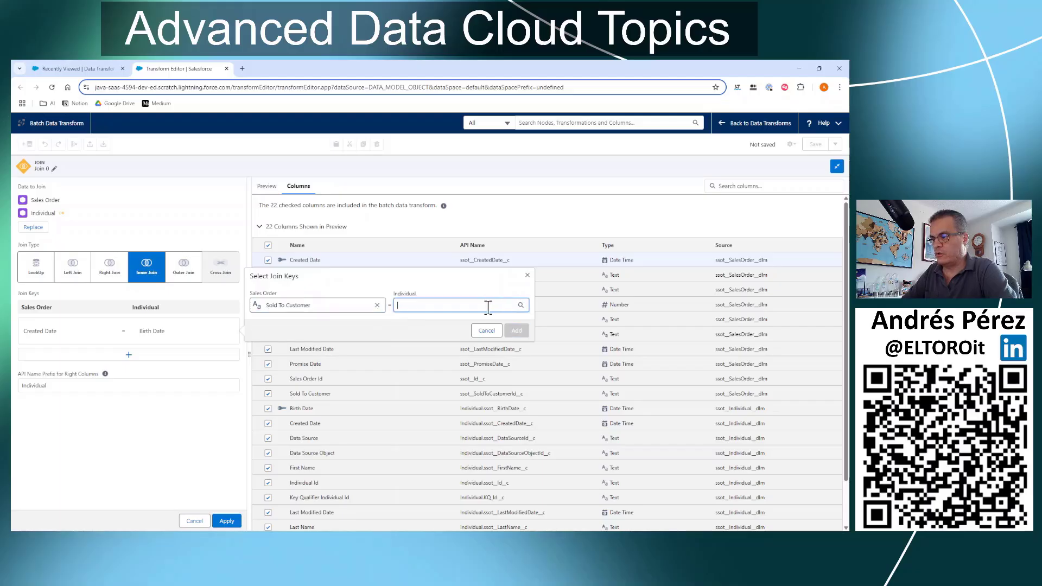
{"action": "left_click", "coordinate": [488, 305]}
{"action": "type", "text": "id"}
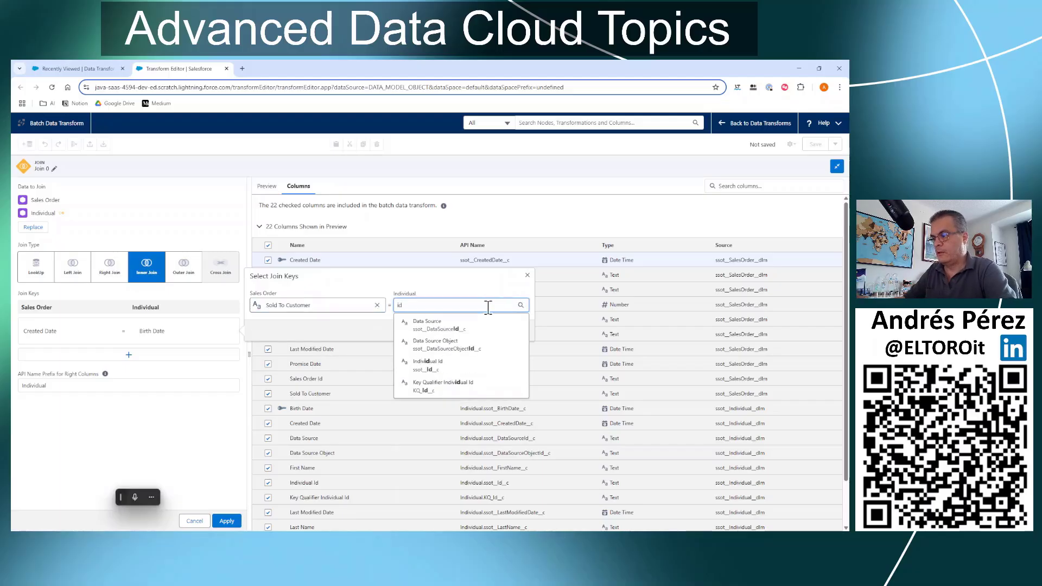
{"action": "left_click", "coordinate": [435, 368]}
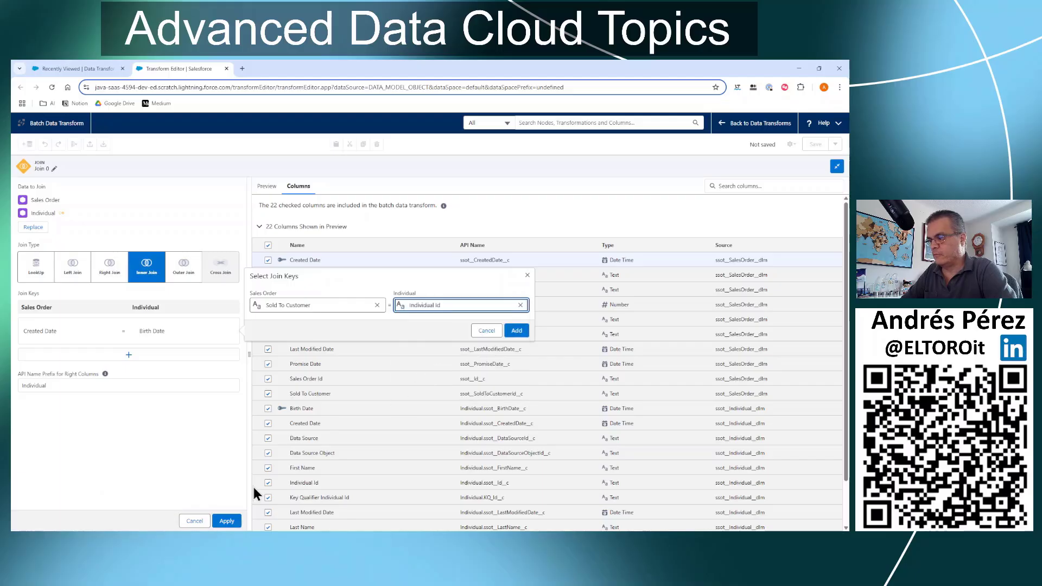
{"action": "left_click", "coordinate": [513, 335]}
{"action": "left_click", "coordinate": [226, 520]}
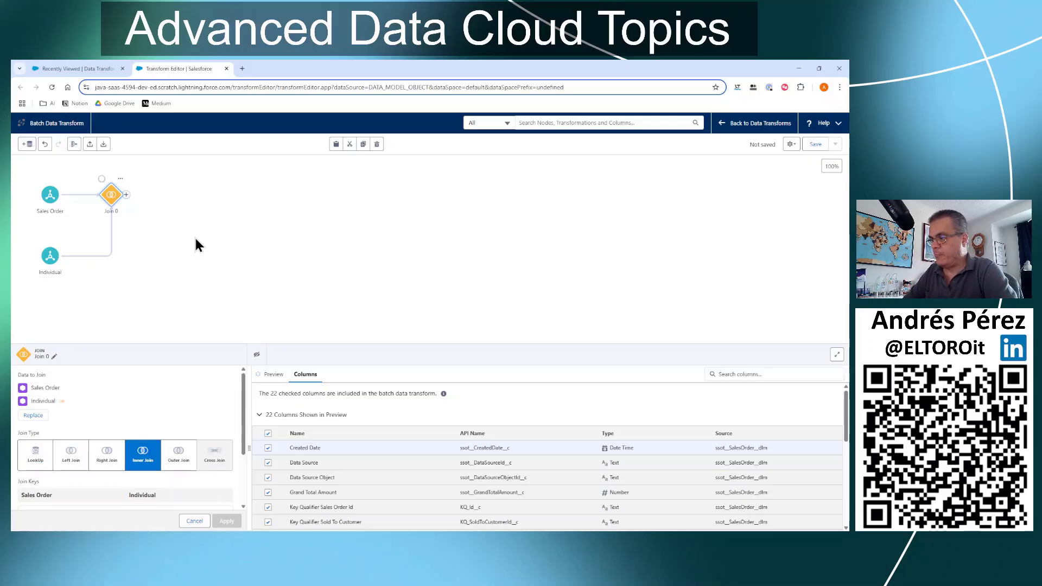
- Preview the joined rows and look through the node types that can be added after the join
{"action": "left_click", "coordinate": [270, 378]}
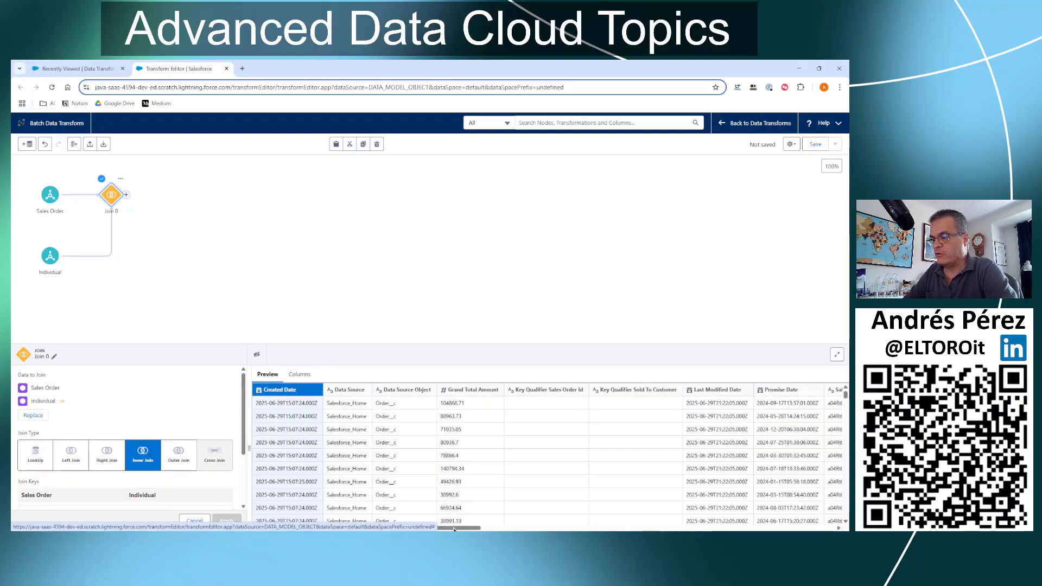
{"action": "left_click_drag", "start_coordinate": [453, 530], "coordinate": [394, 526]}
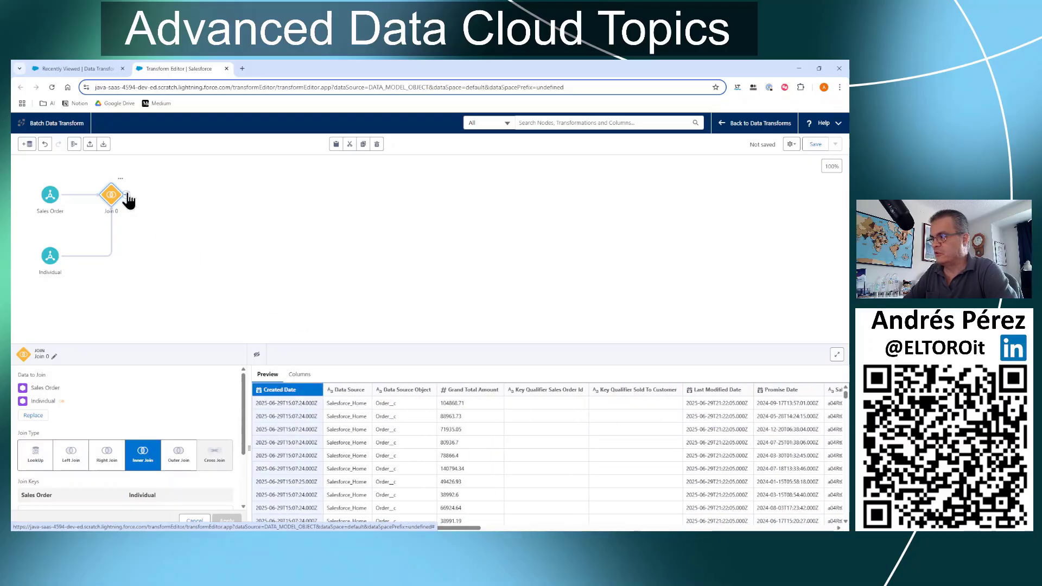
{"action": "left_click", "coordinate": [126, 194]}
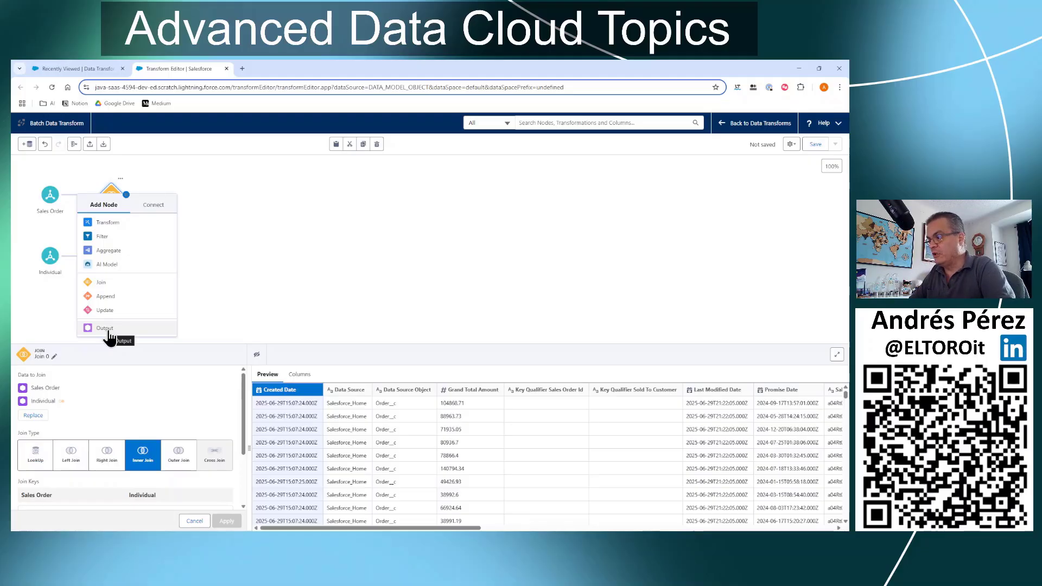
{"action": "left_click", "coordinate": [275, 269]}
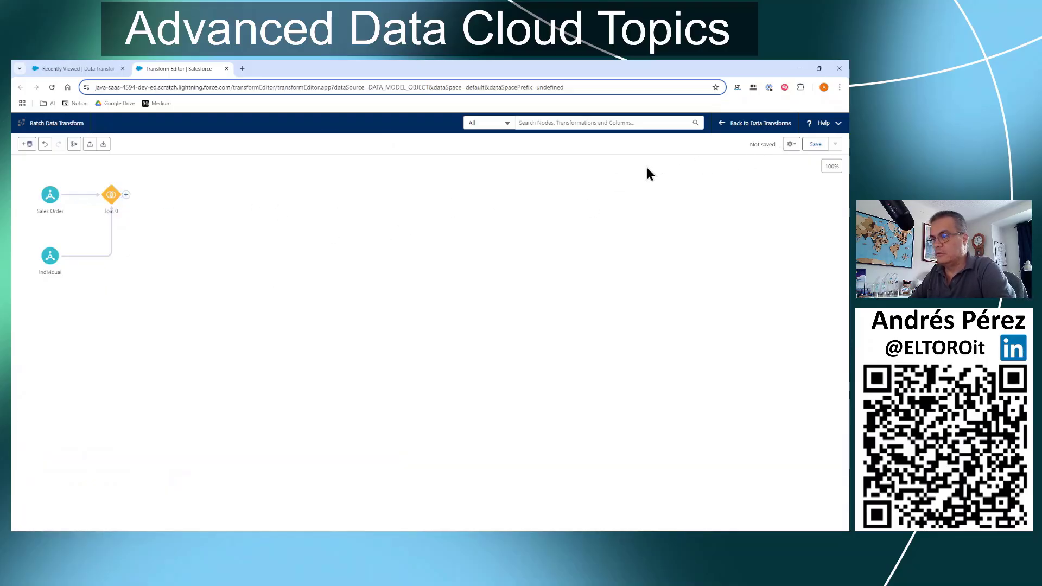
- Try to save the batch data transform under the name Test
{"action": "left_click", "coordinate": [815, 144]}
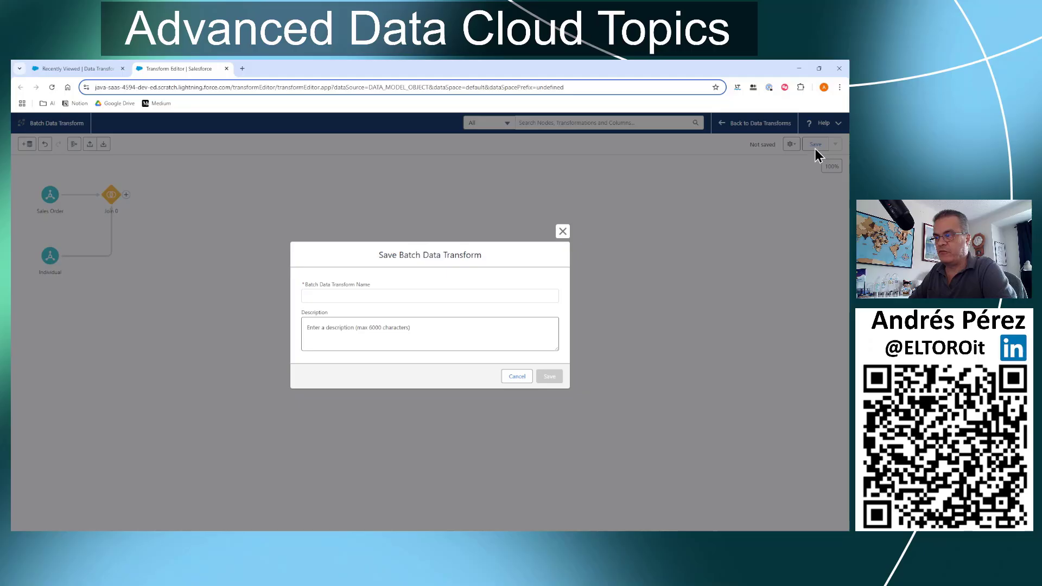
{"action": "left_click", "coordinate": [522, 293]}
{"action": "type", "text": "Tes"}
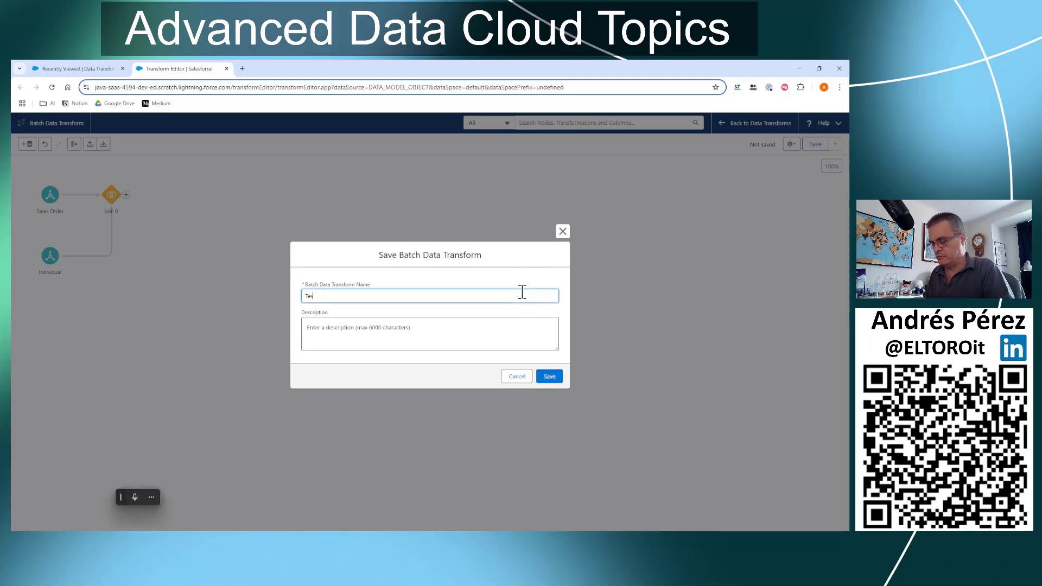
{"action": "type", "text": "t"}
{"action": "left_click", "coordinate": [547, 379]}
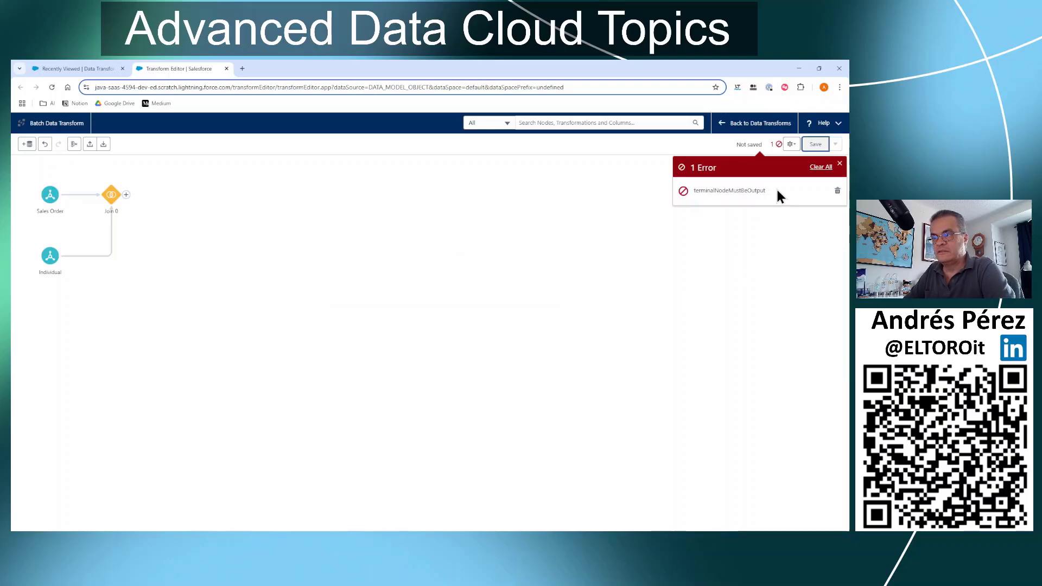
{"action": "double_click", "coordinate": [690, 190]}
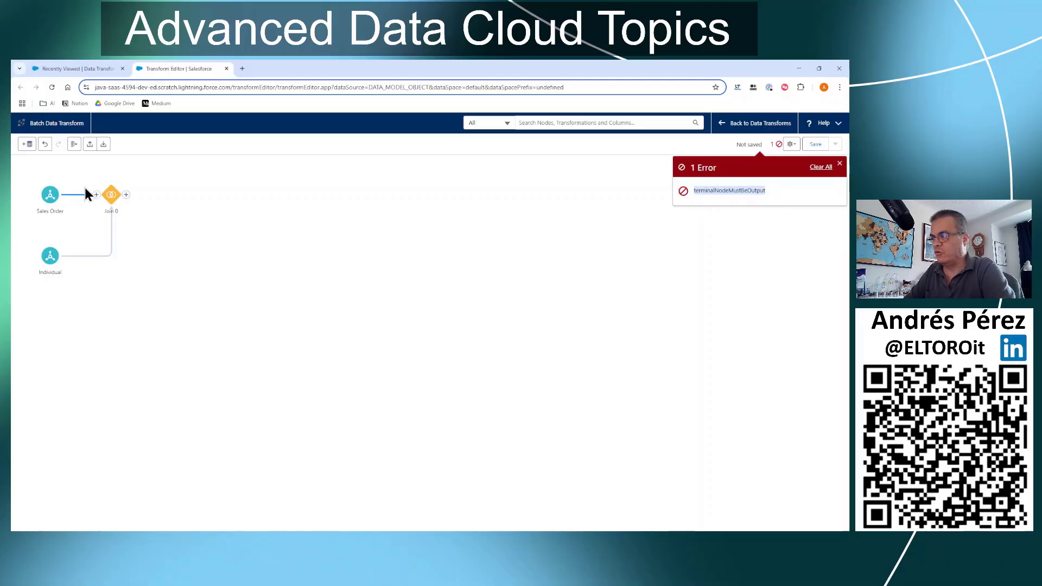
{"action": "left_click", "coordinate": [673, 390]}
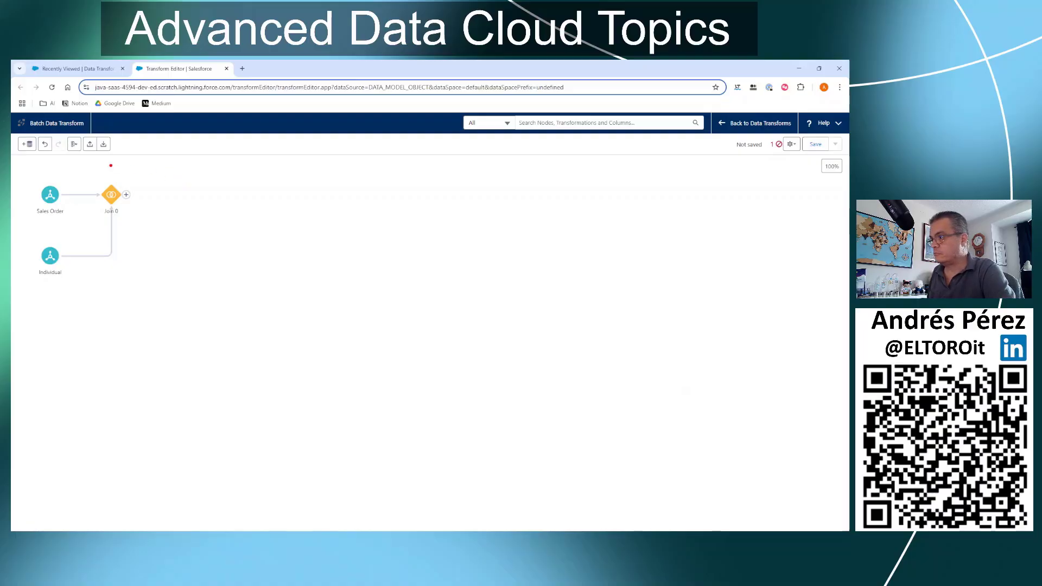
{"action": "left_click_drag", "start_coordinate": [105, 154], "coordinate": [117, 179]}
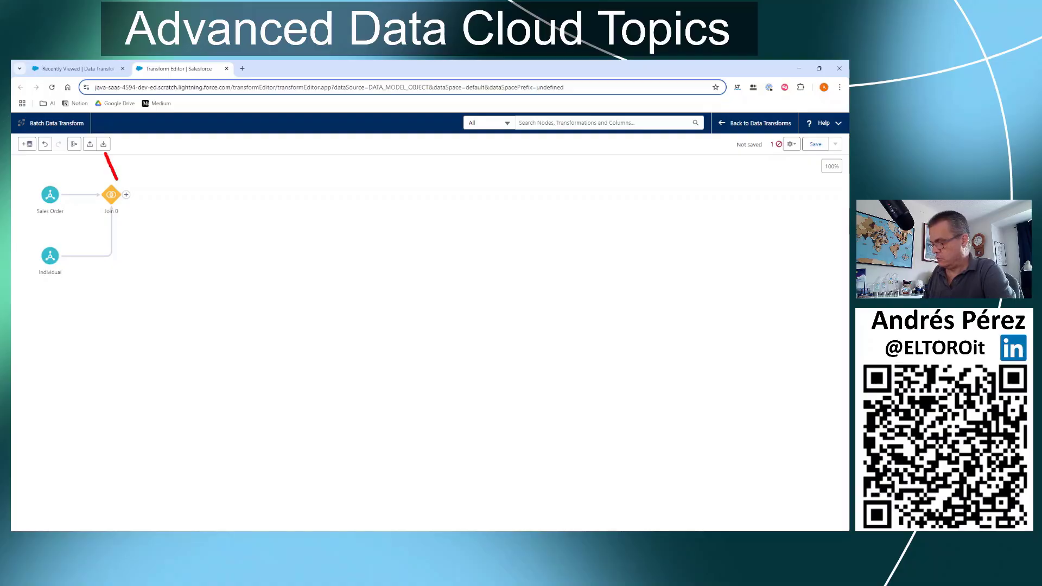
{"action": "left_click_drag", "start_coordinate": [107, 153], "coordinate": [117, 187]}
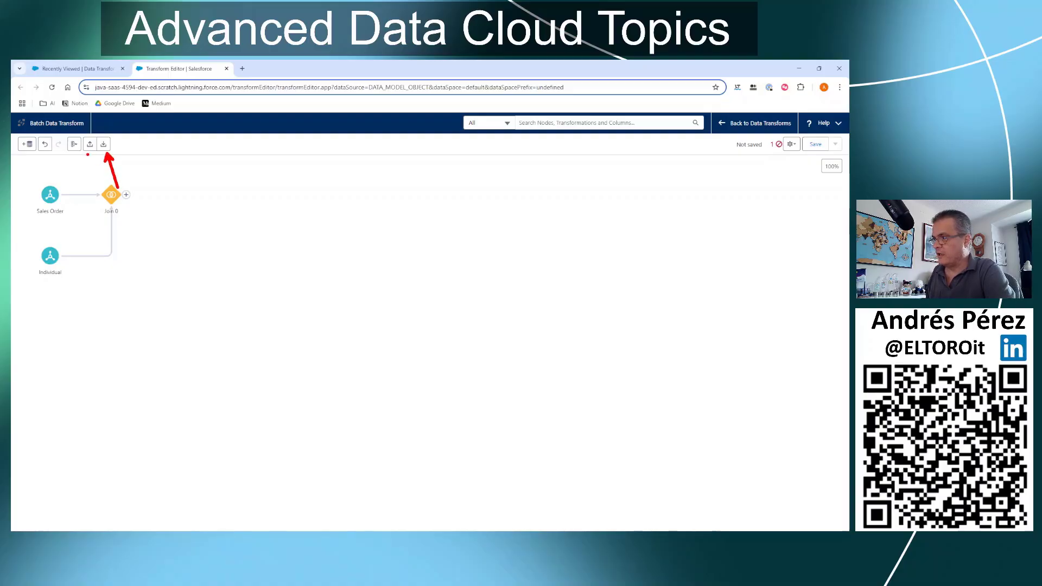
{"action": "left_click_drag", "start_coordinate": [87, 155], "coordinate": [66, 188]}
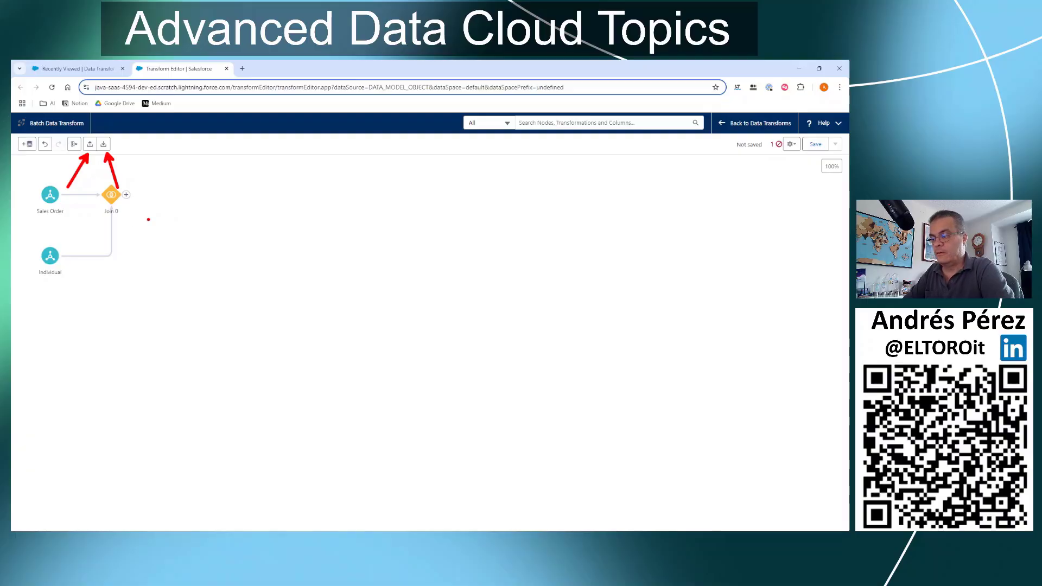
{"action": "key", "text": "Escape"}
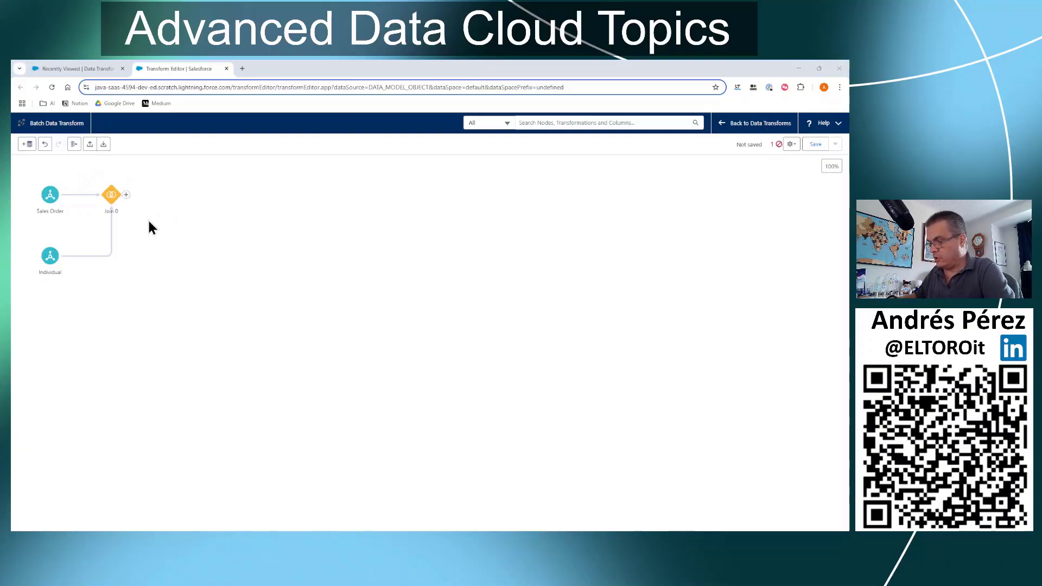
{"action": "key", "text": "alt+Tab"}
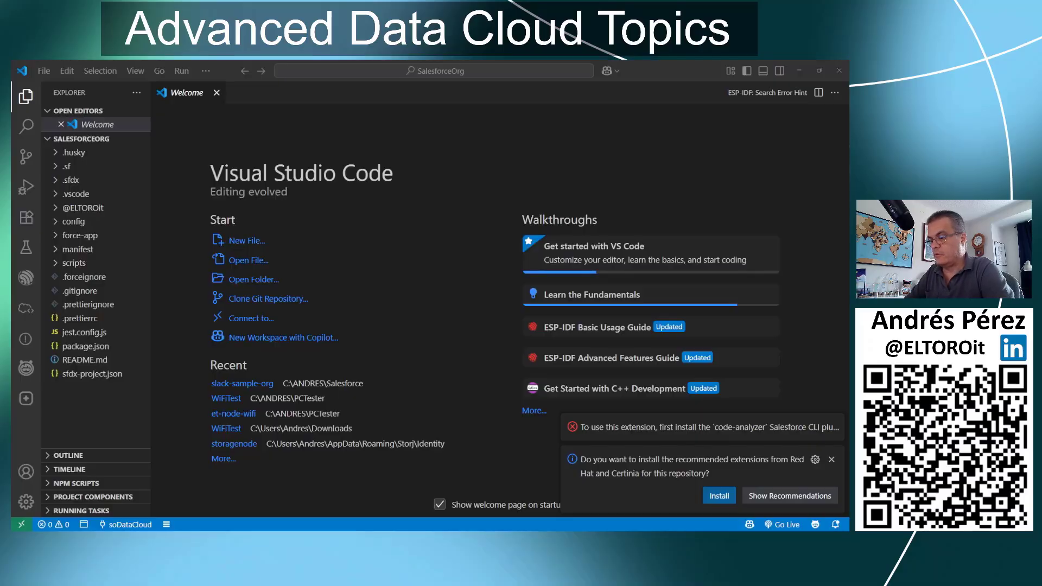
{"action": "left_click", "coordinate": [55, 208]}
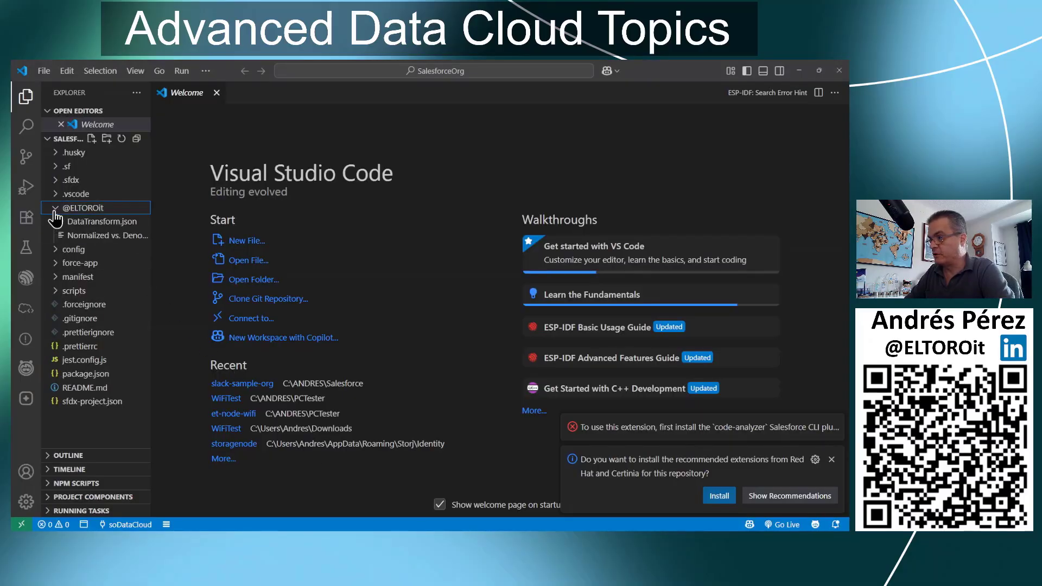
{"action": "left_click", "coordinate": [95, 223]}
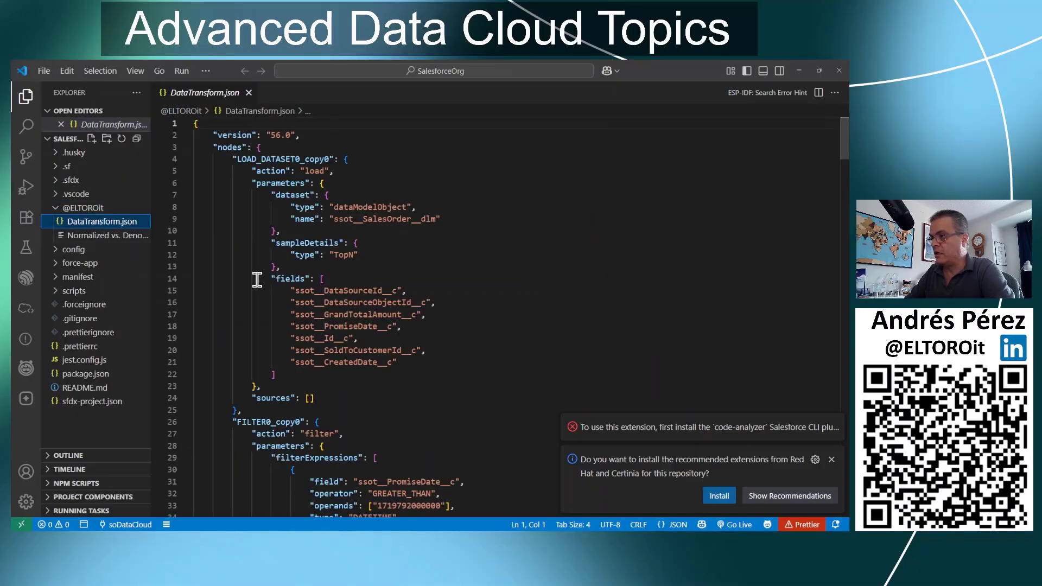
{"action": "scroll", "coordinate": [846, 152], "scroll_direction": "down", "scroll_amount": 5}
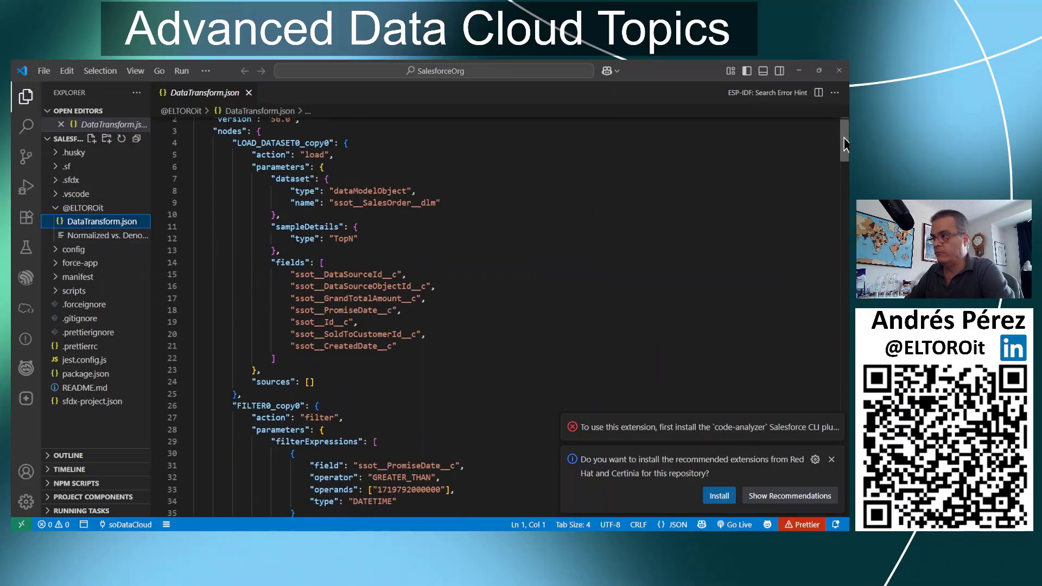
{"action": "left_click_drag", "start_coordinate": [848, 159], "coordinate": [847, 164]}
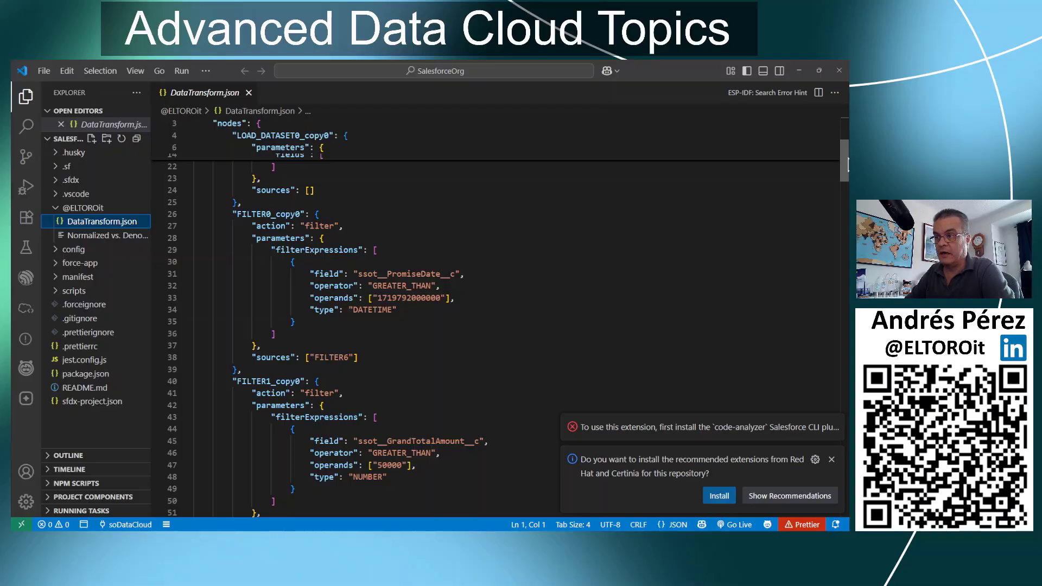
{"action": "left_click_drag", "start_coordinate": [848, 164], "coordinate": [841, 511]}
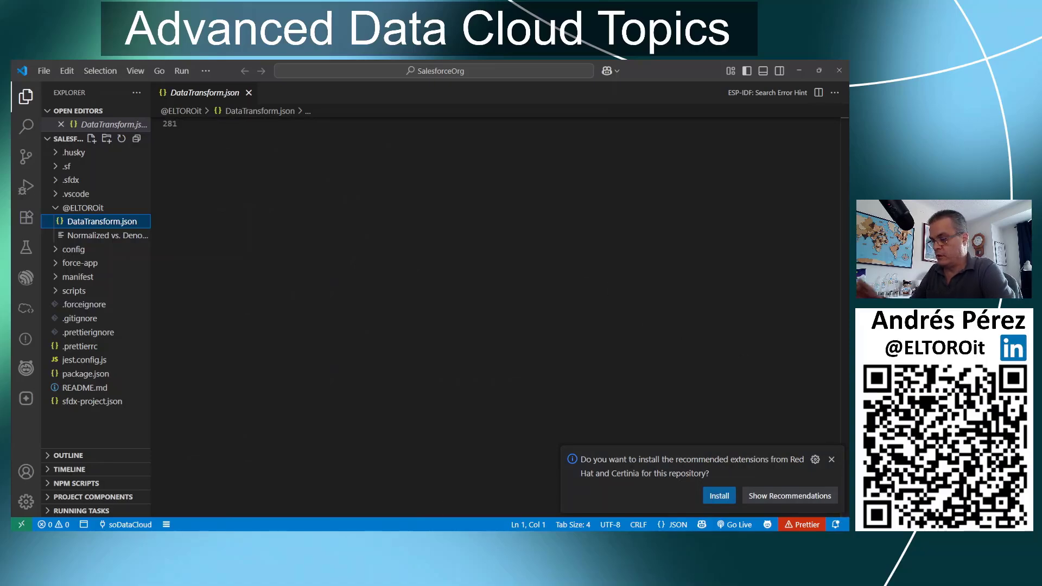
- Return to the batch data transform in the browser and start a JSON upload, agreeing to overwrite the current transform
{"action": "key", "text": "alt+Tab"}
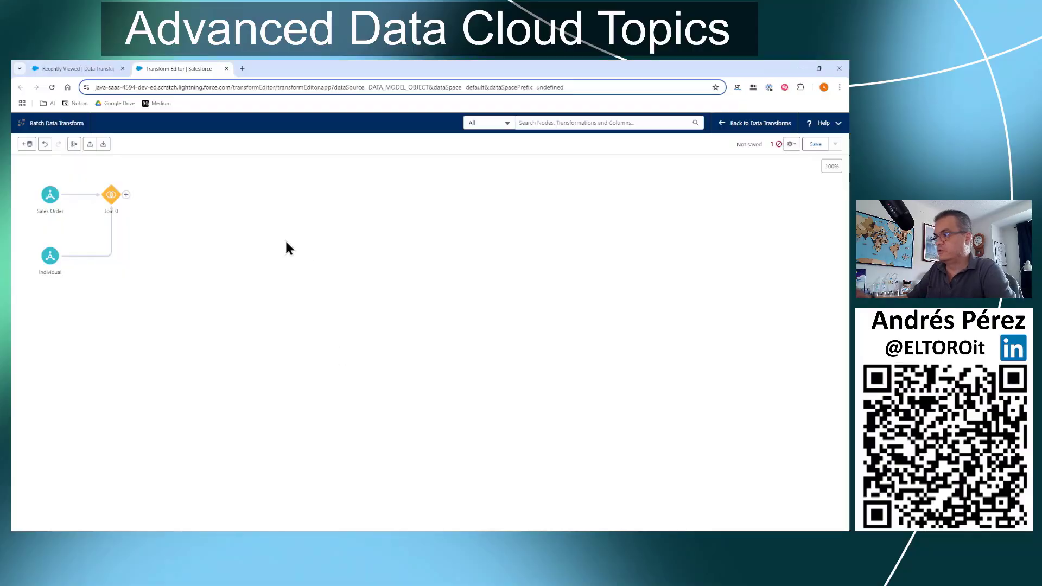
{"action": "left_click", "coordinate": [90, 144]}
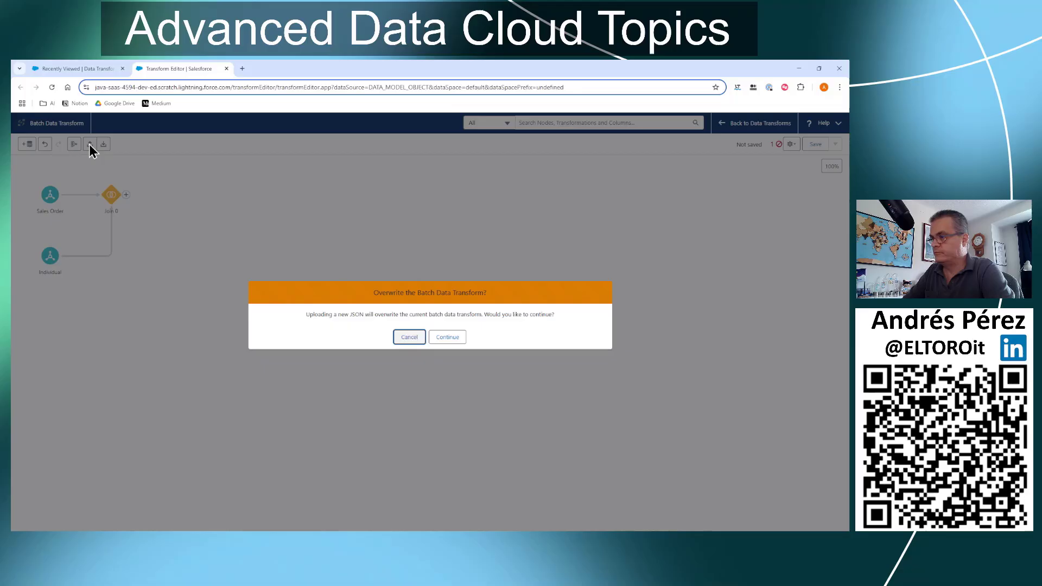
{"action": "left_click", "coordinate": [448, 338]}
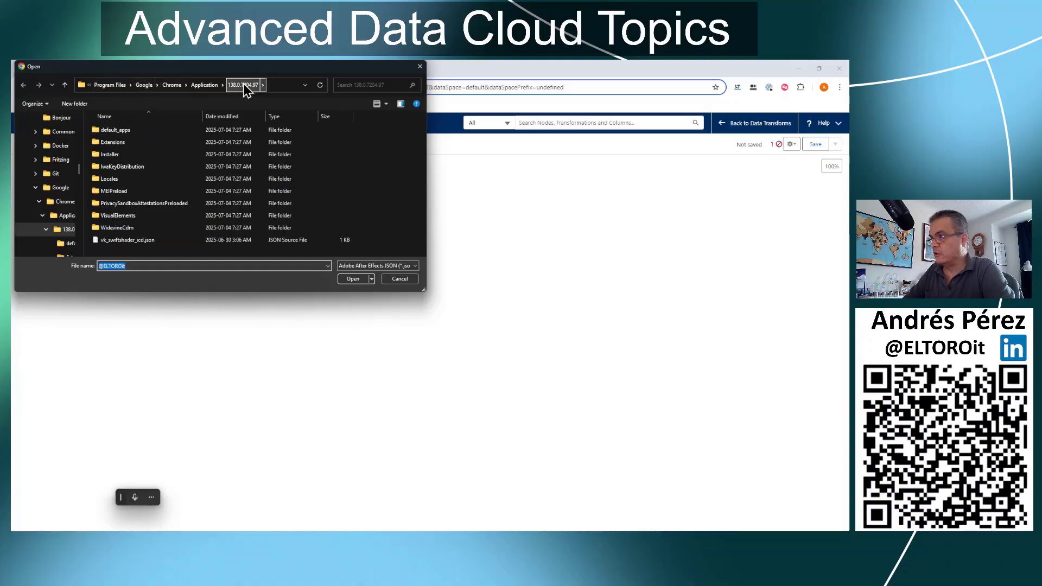
{"action": "left_click", "coordinate": [112, 87]}
{"action": "left_click", "coordinate": [132, 87]}
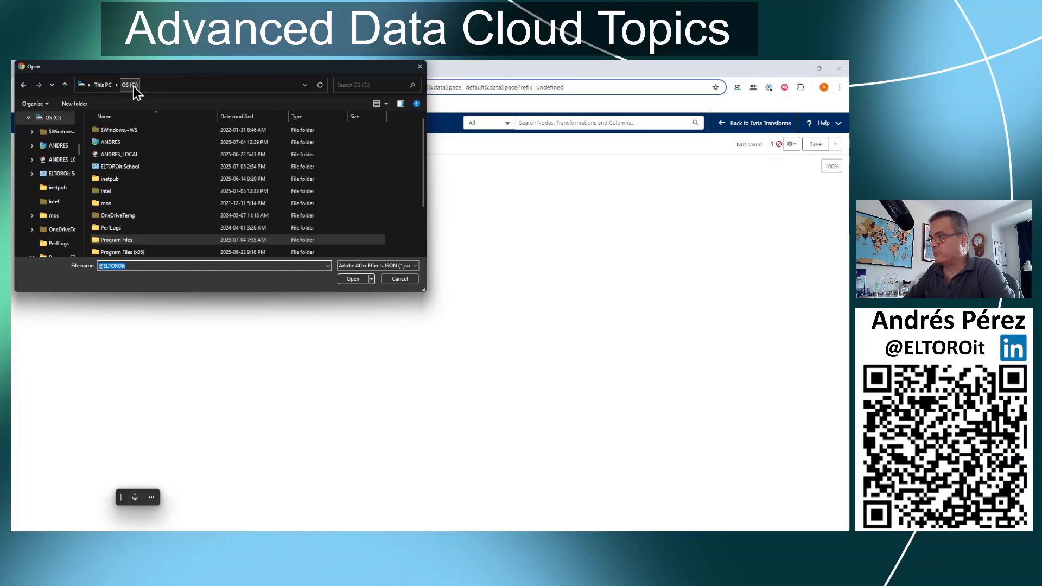
{"action": "left_click", "coordinate": [127, 169]}
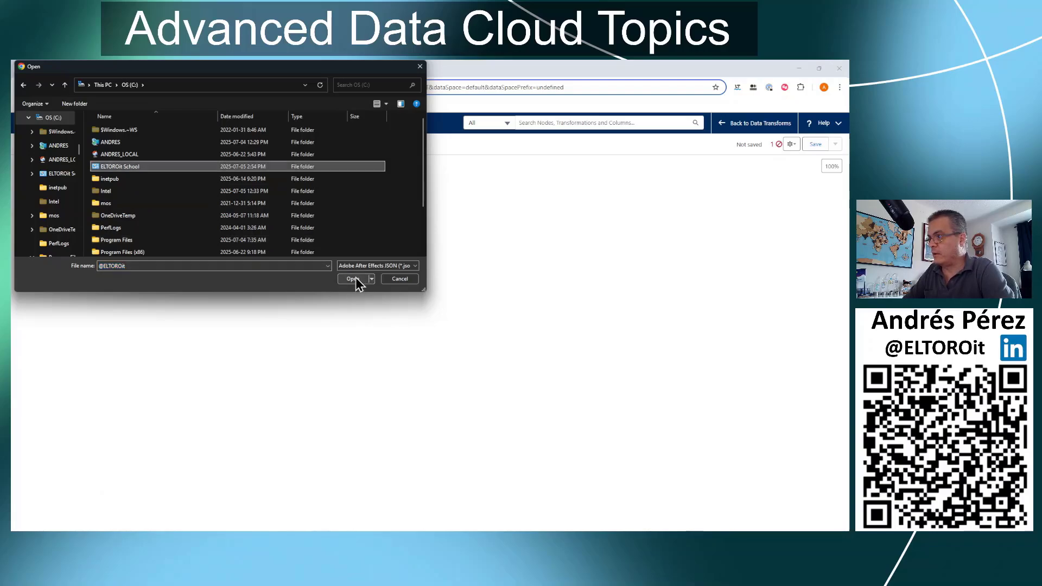
{"action": "double_click", "coordinate": [121, 168]}
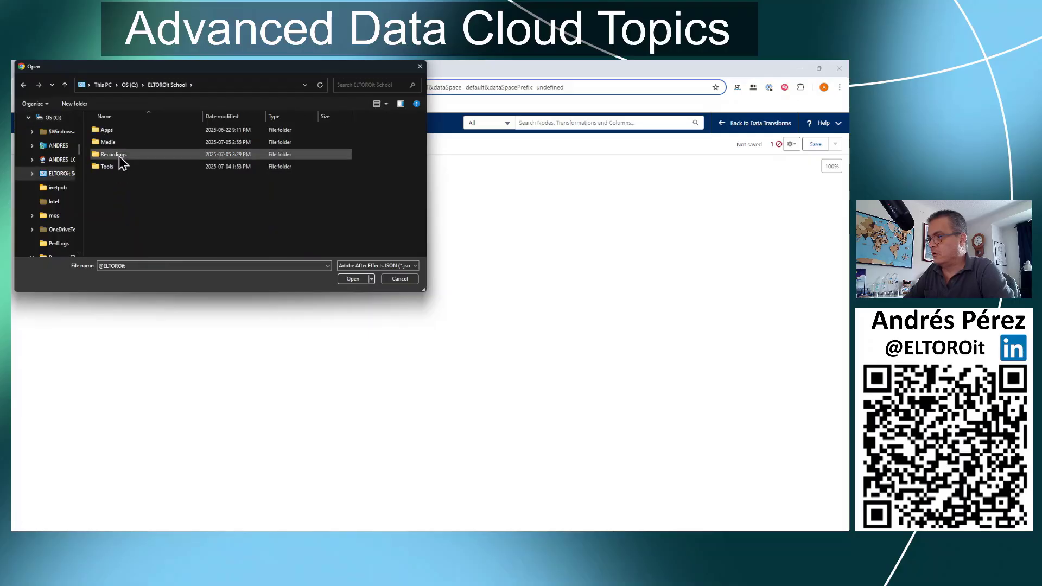
{"action": "double_click", "coordinate": [120, 156]}
{"action": "double_click", "coordinate": [119, 156]}
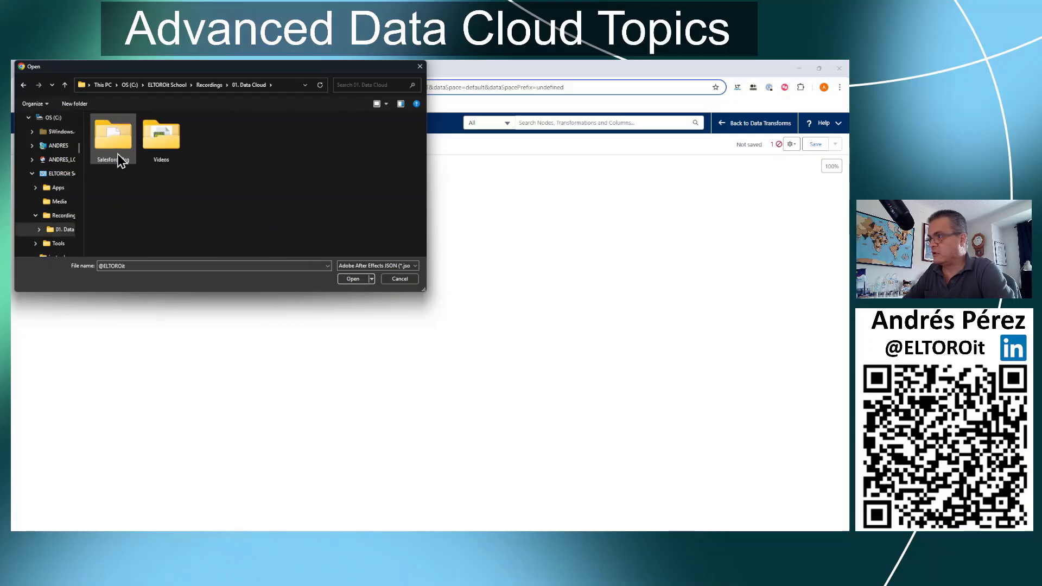
{"action": "double_click", "coordinate": [119, 156]}
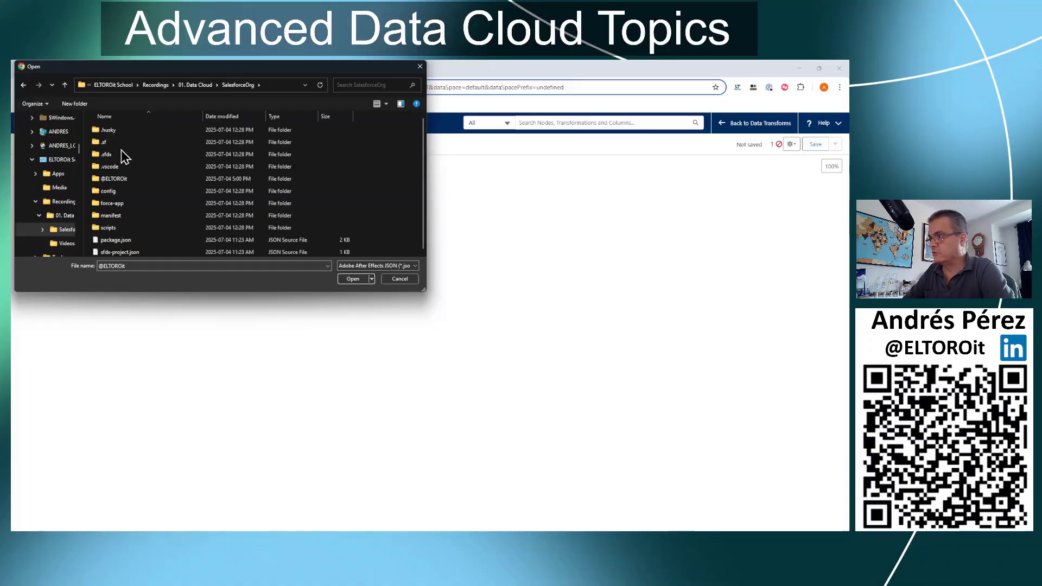
{"action": "double_click", "coordinate": [122, 178]}
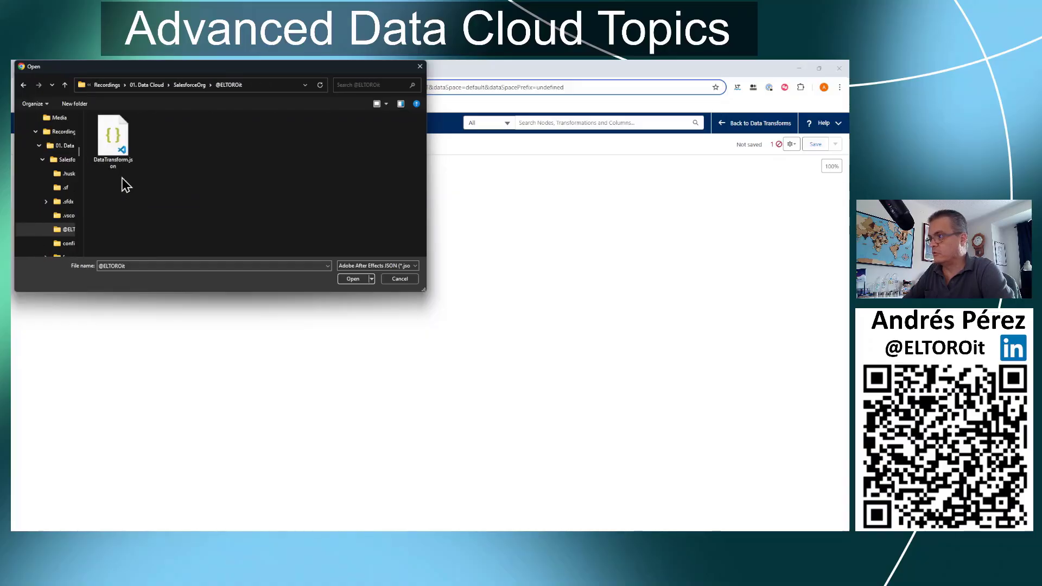
{"action": "left_click", "coordinate": [115, 141]}
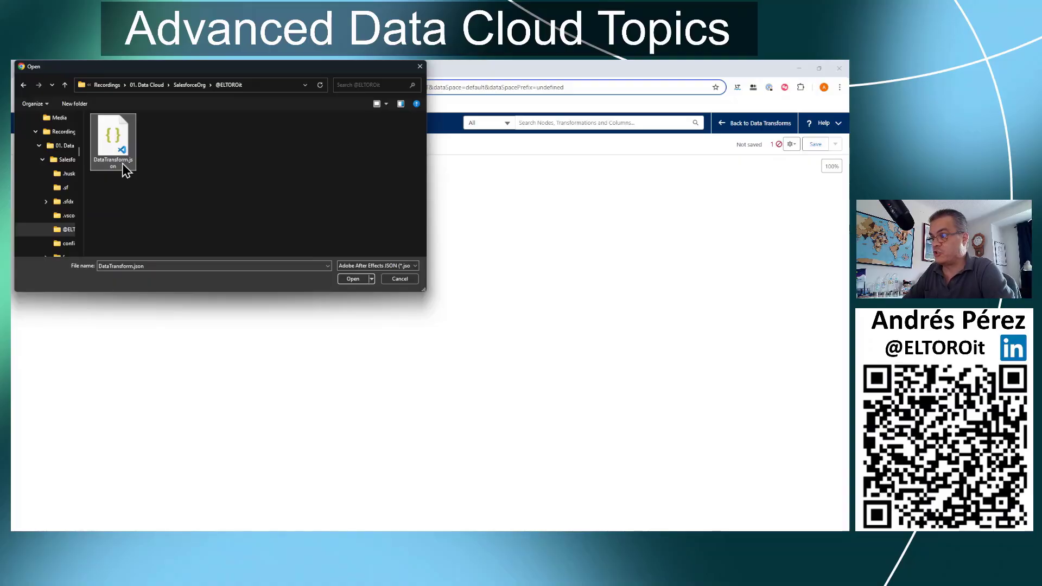
{"action": "left_click", "coordinate": [356, 280]}
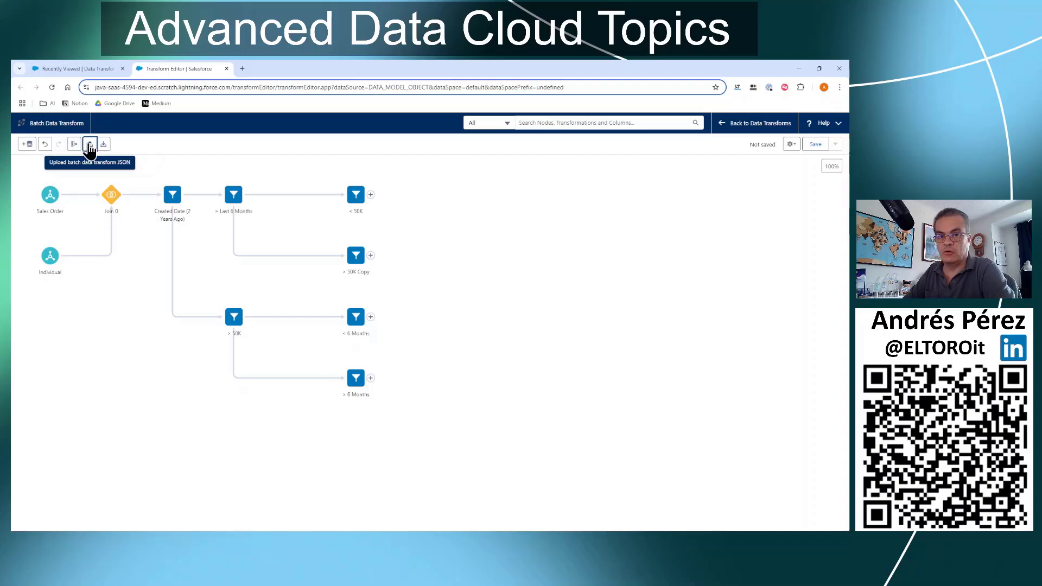
- Try to save the uploaded batch data transform under the name tyererter, check the error list and close it
{"action": "left_click", "coordinate": [814, 146]}
{"action": "left_click", "coordinate": [470, 297]}
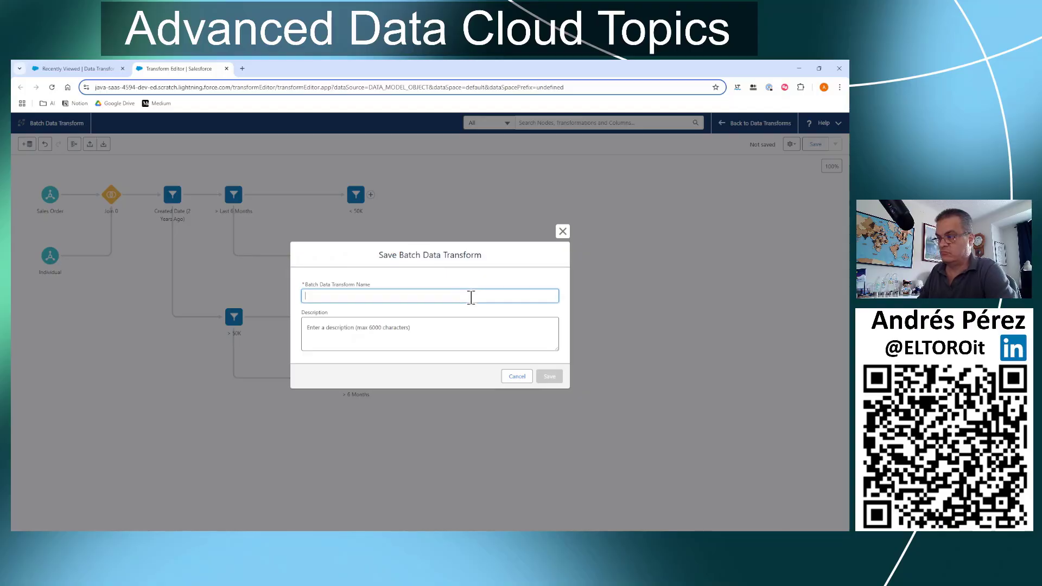
{"action": "type", "text": "tyererter"}
{"action": "left_click", "coordinate": [548, 380]}
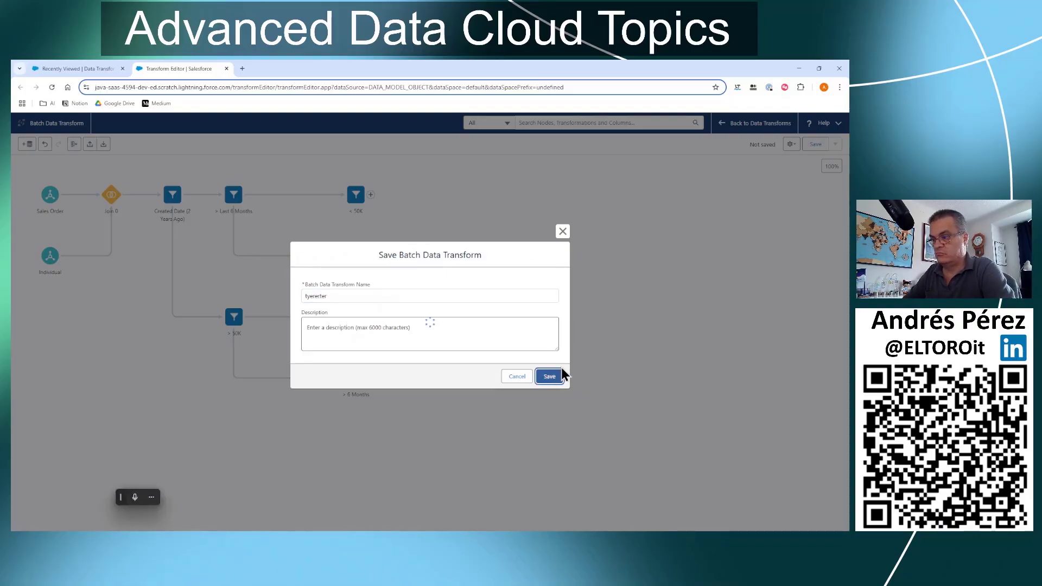
{"action": "left_click_drag", "start_coordinate": [780, 188], "coordinate": [691, 192]}
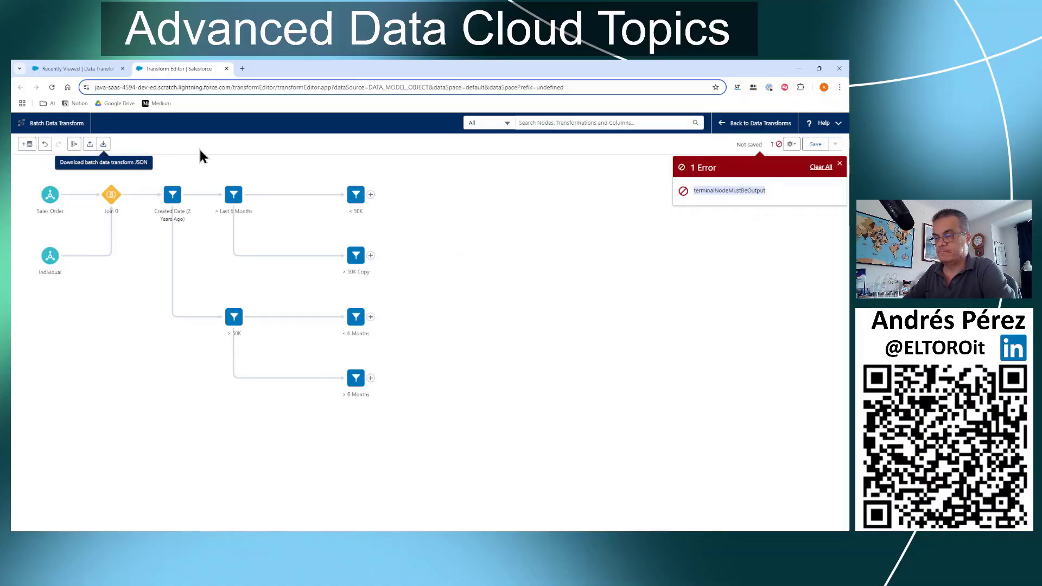
{"action": "left_click", "coordinate": [840, 164]}
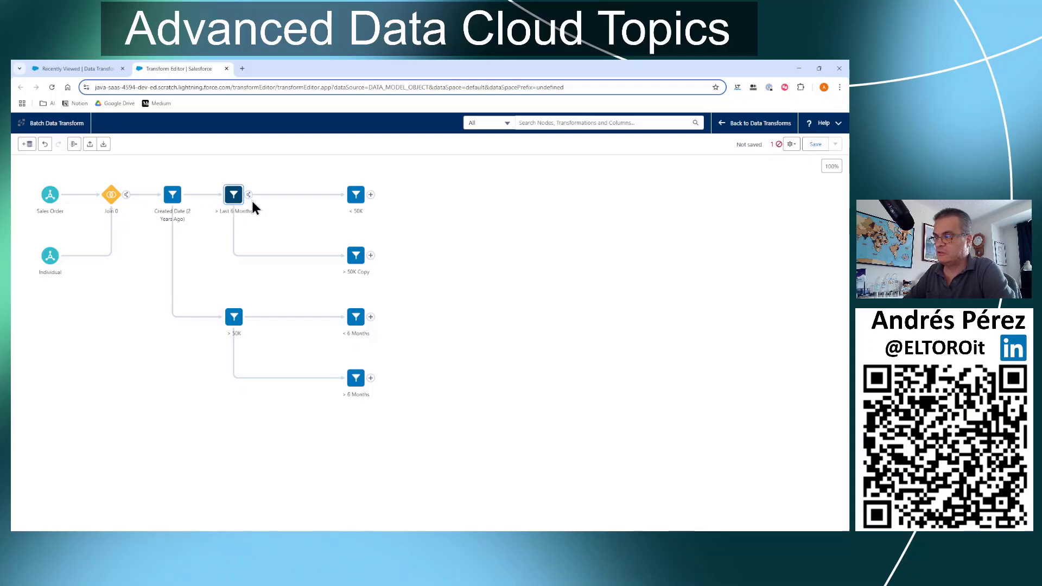
- Preview the rows passing the < 50K filter on the branch after the > Last 6 Months filter
{"action": "left_click", "coordinate": [356, 195]}
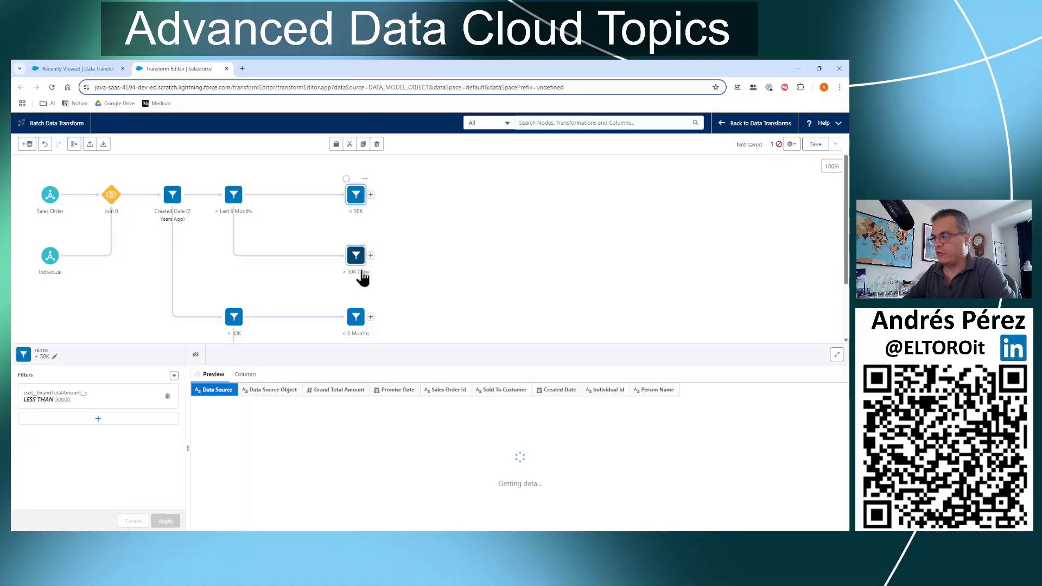
{"action": "scroll", "coordinate": [406, 318], "scroll_direction": "down", "scroll_amount": 1}
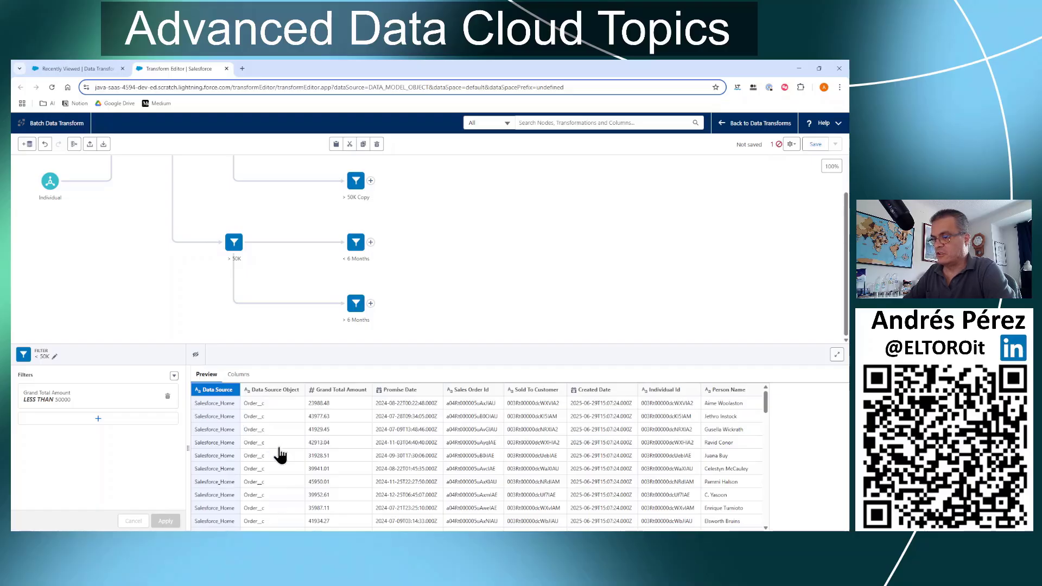
{"action": "scroll", "coordinate": [274, 448], "scroll_direction": "down", "scroll_amount": 5}
{"action": "scroll", "coordinate": [280, 454], "scroll_direction": "down", "scroll_amount": 5}
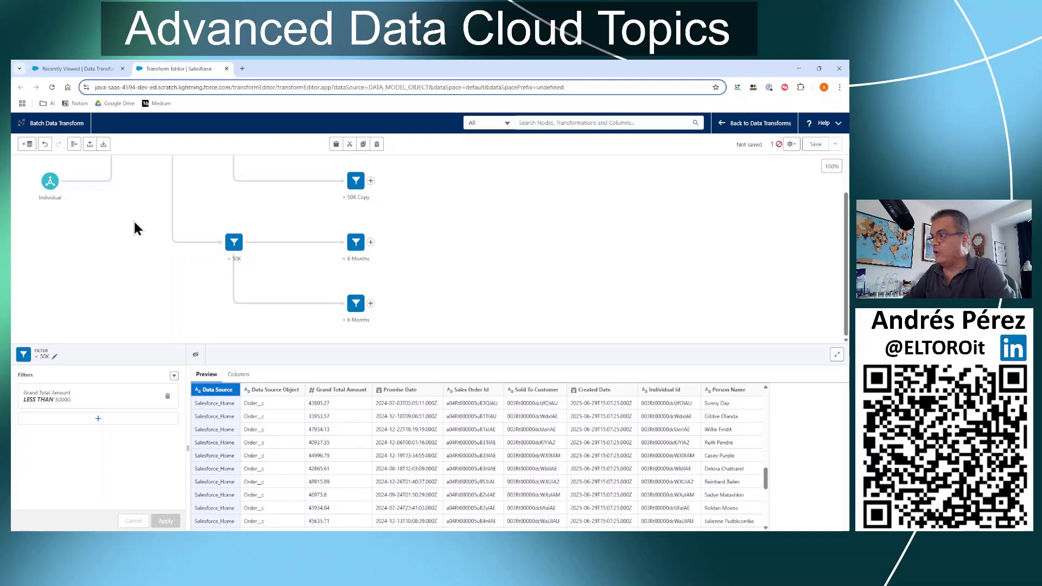
- Review the sample size and sampling mode choices of the Sales Order input node, leaving its preview settings as they are
{"action": "left_click", "coordinate": [131, 259]}
{"action": "left_click", "coordinate": [48, 199]}
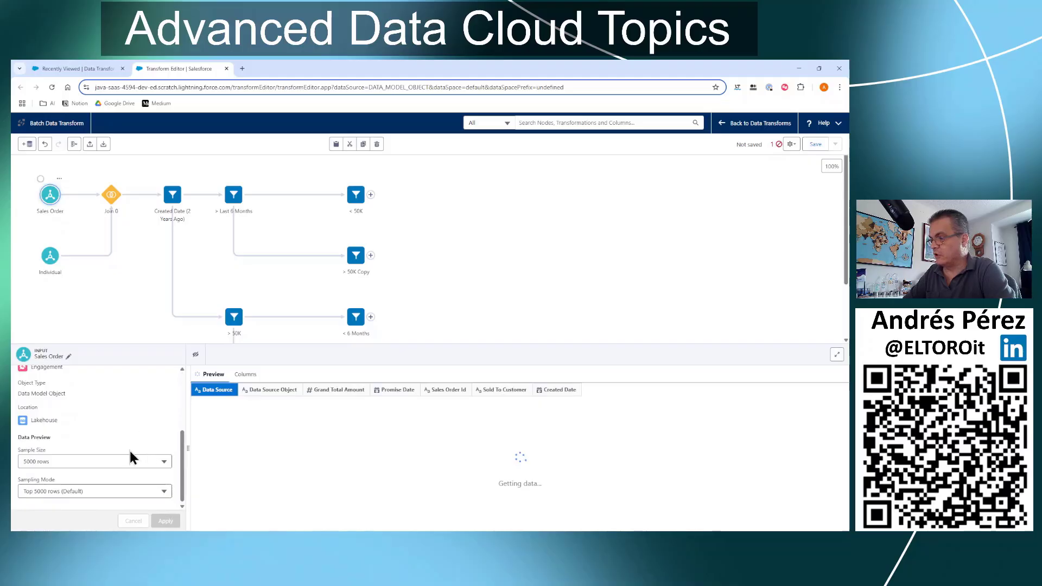
{"action": "left_click", "coordinate": [74, 461]}
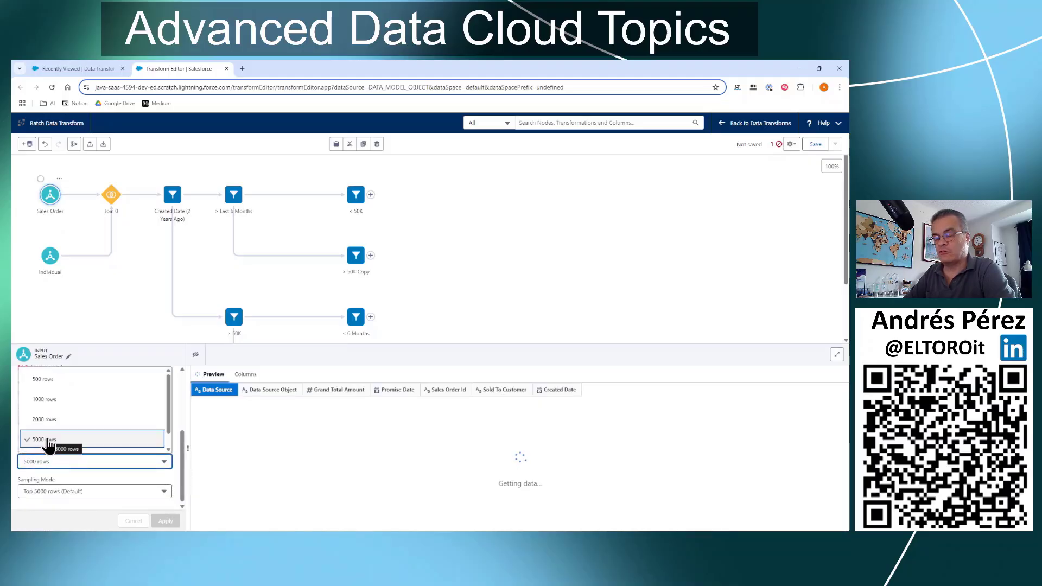
{"action": "scroll", "coordinate": [100, 428], "scroll_direction": "down", "scroll_amount": 1}
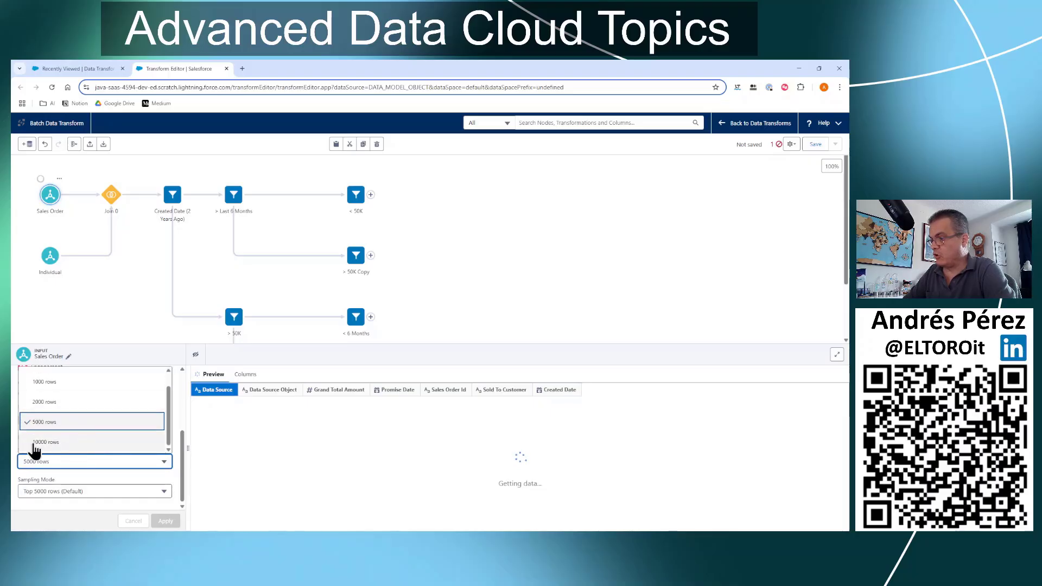
{"action": "left_click", "coordinate": [108, 490]}
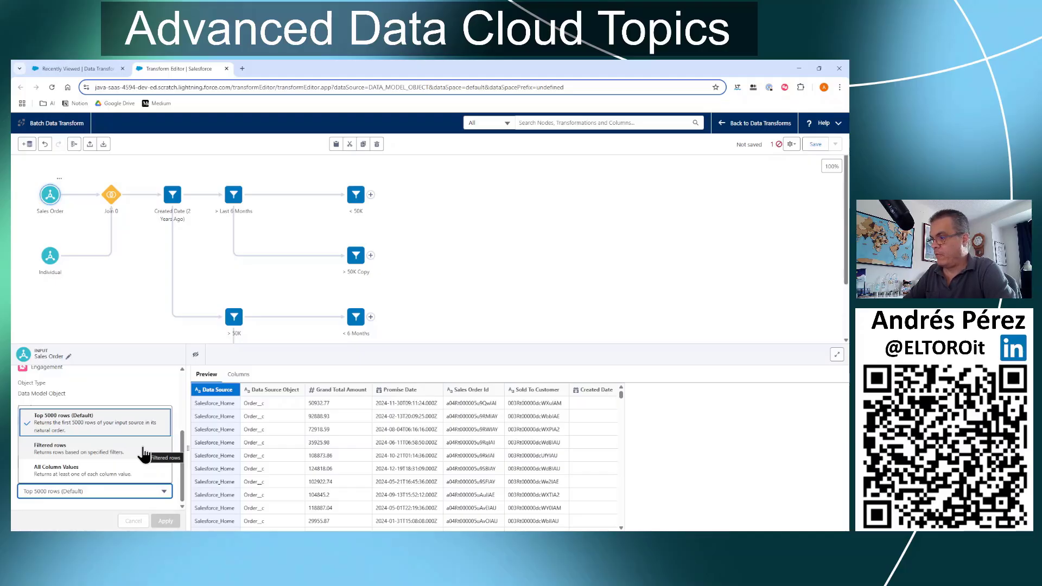
{"action": "left_click", "coordinate": [517, 277]}
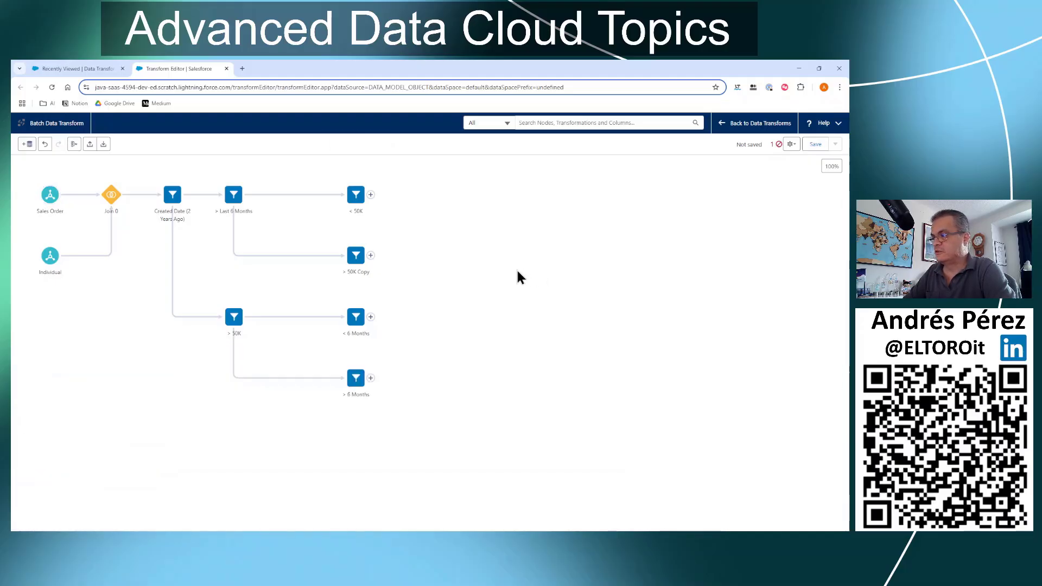